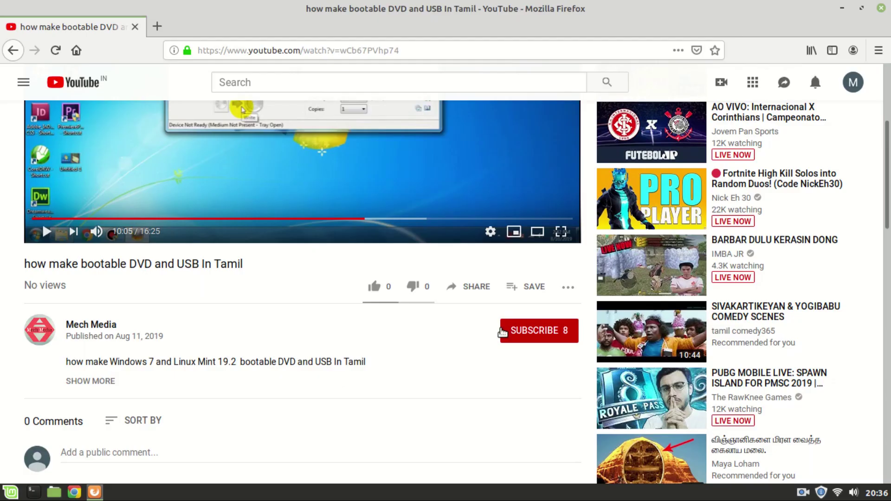
Subscribe to the video's YouTube channel and set its bell to All notifications
click(536, 332)
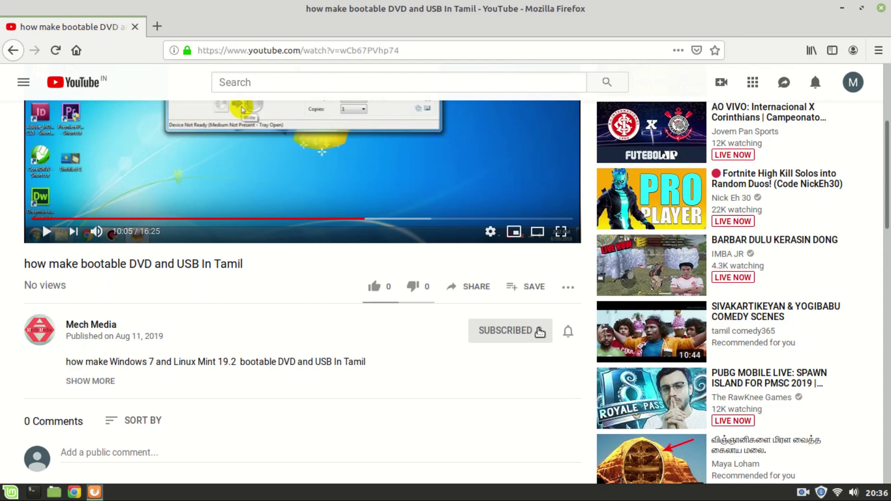
click(568, 331)
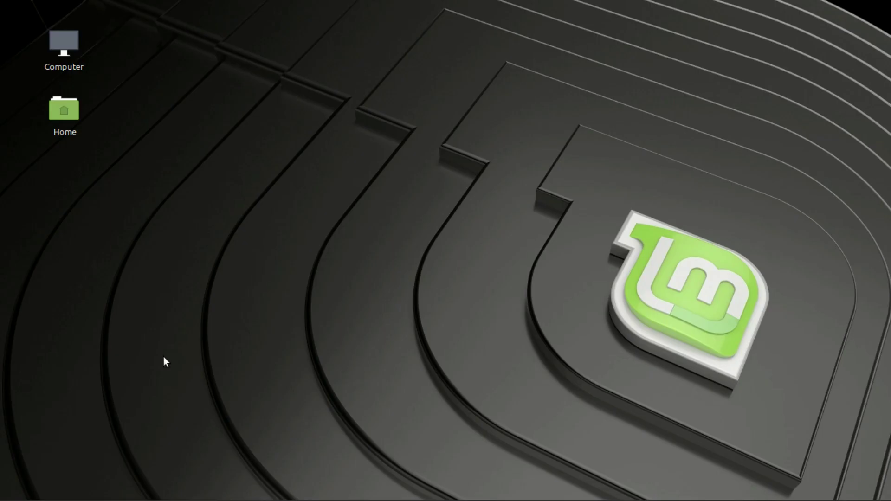
Back in GIMP, create a new blank 1920×1080 px image with a white Background layer
key(alt+Tab)
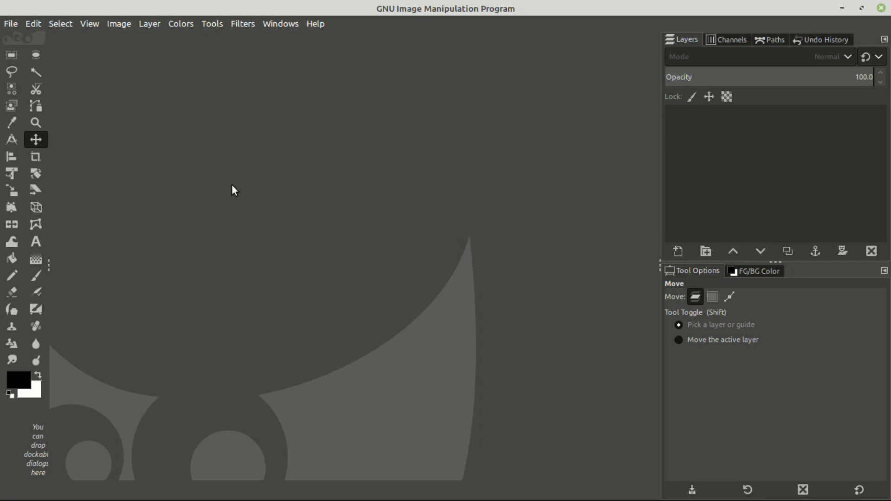
click(10, 24)
click(22, 41)
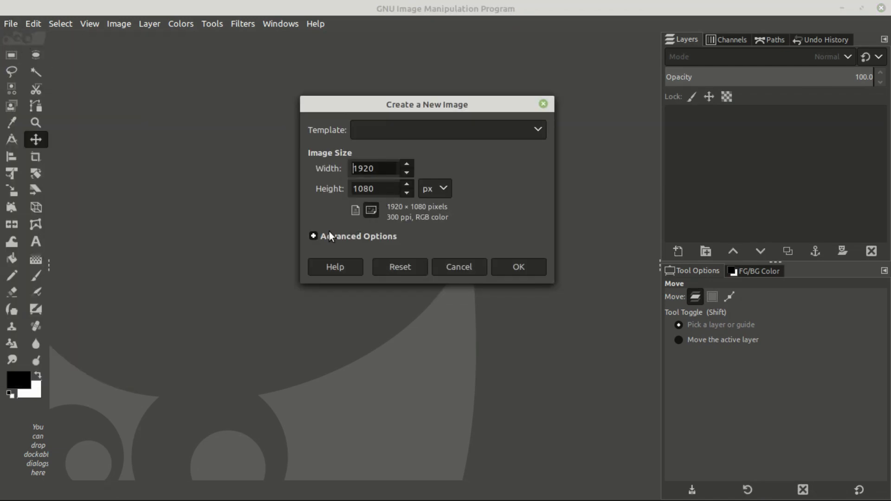
click(314, 236)
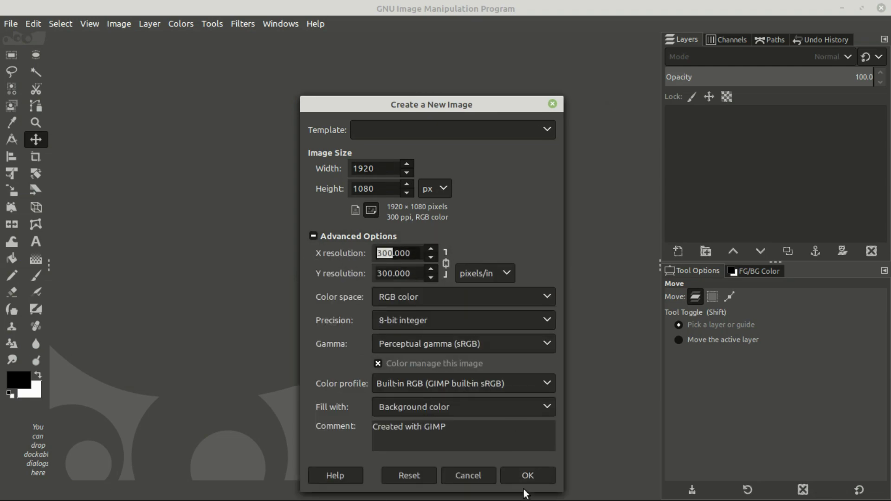
click(527, 470)
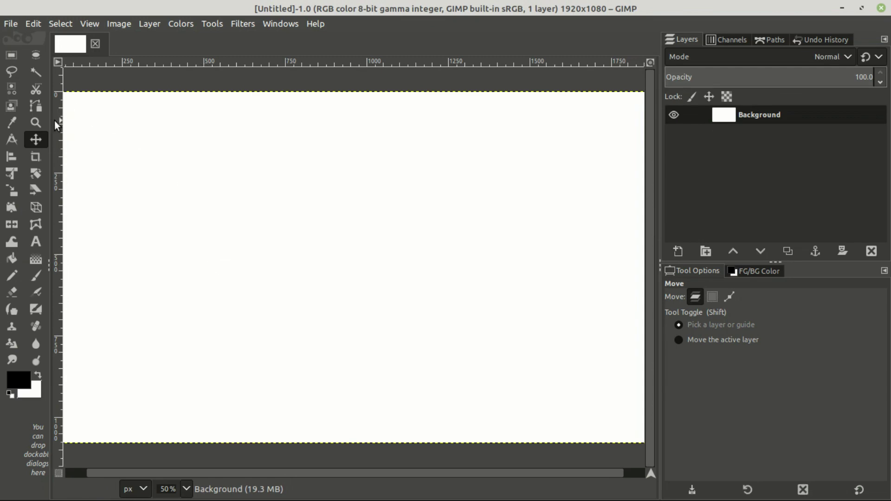
Zoom the view so the whole 1920×1080 canvas fits the window
click(35, 123)
click(679, 336)
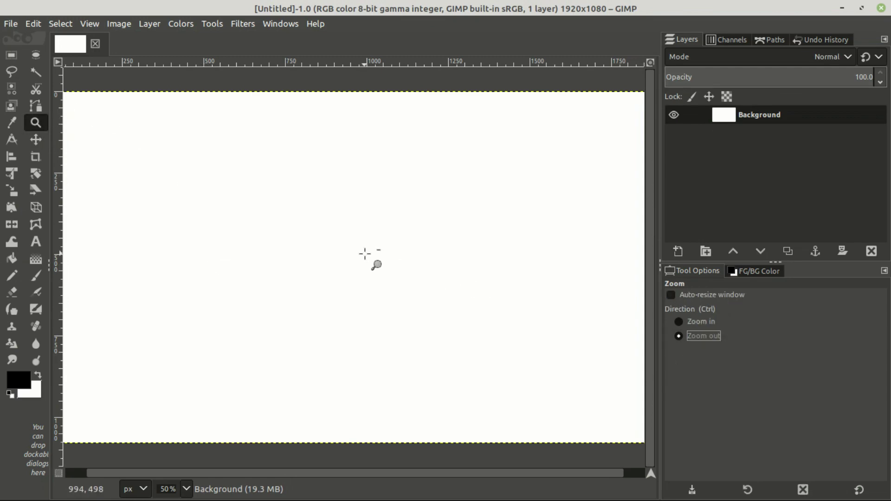
click(366, 253)
click(689, 321)
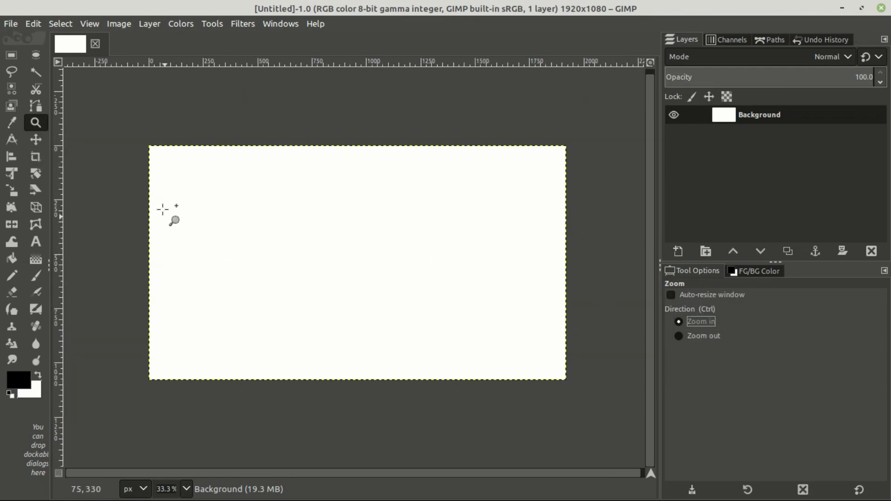
drag(132, 127, 586, 404)
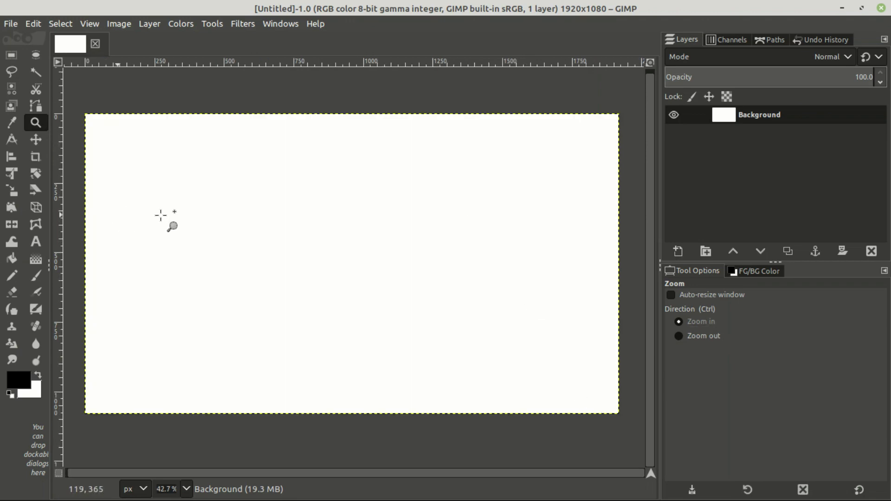
click(37, 140)
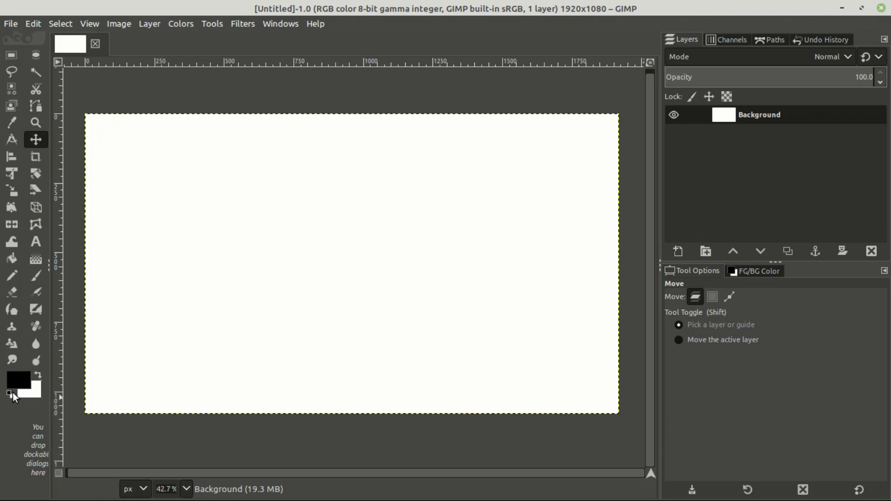
Fill the Background layer with black foreground colour, then make white the foreground colour
click(38, 23)
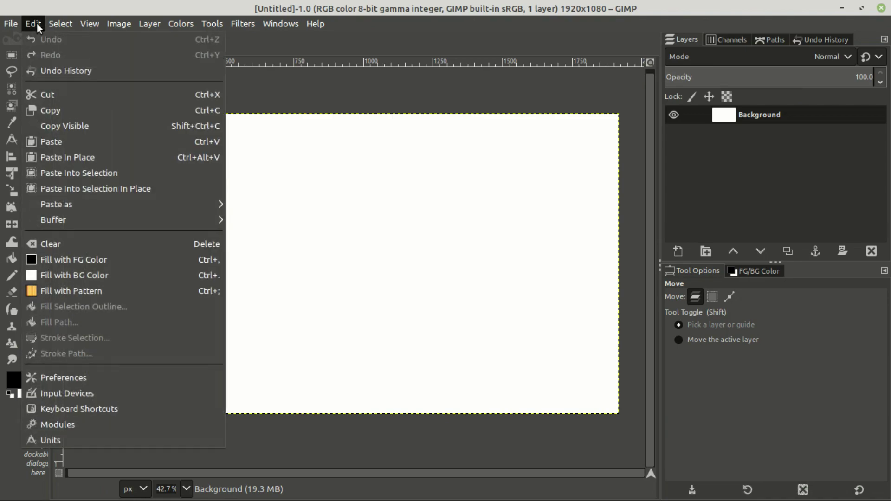
click(70, 260)
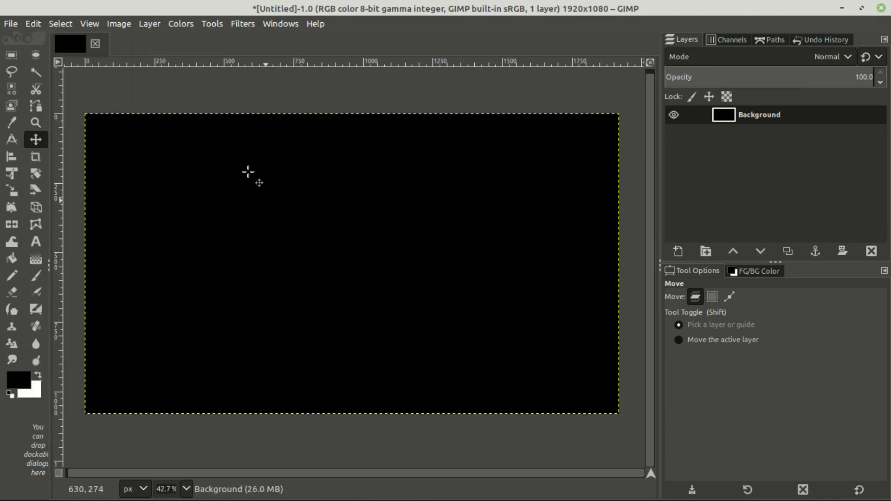
click(38, 373)
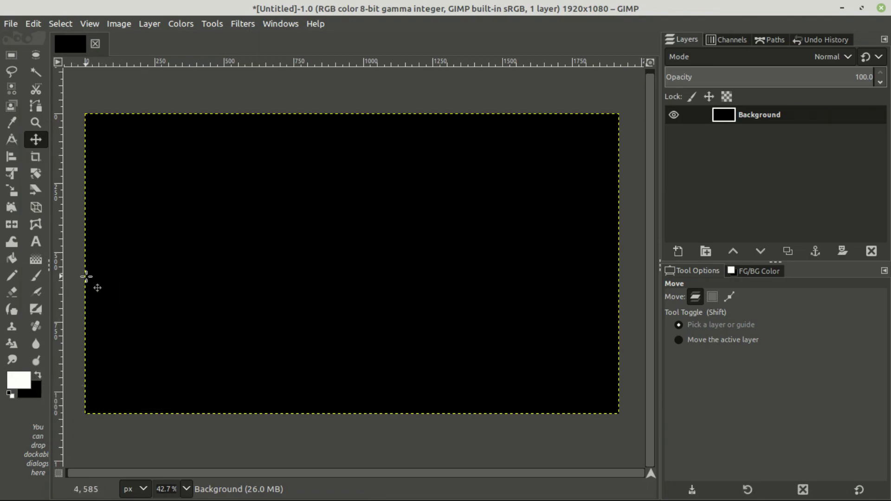
Add a white 'GIMP' text layer in Sans-serif Bold at size 450
click(35, 241)
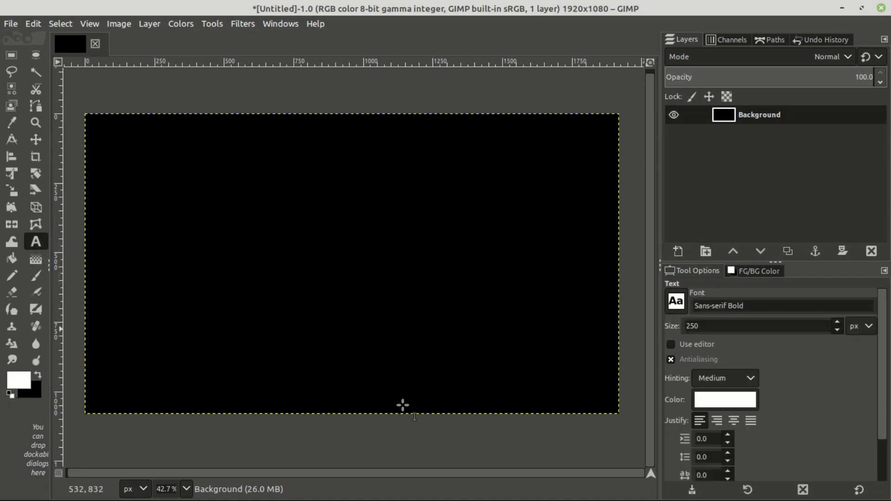
click(680, 309)
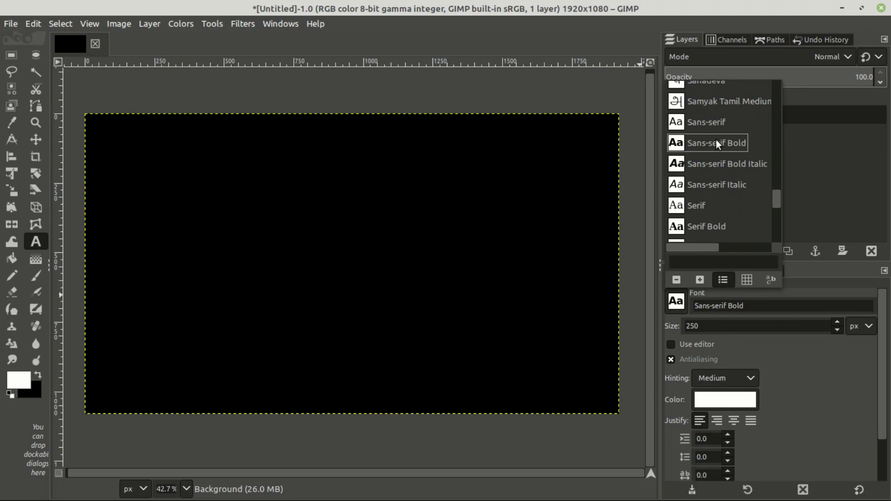
click(671, 304)
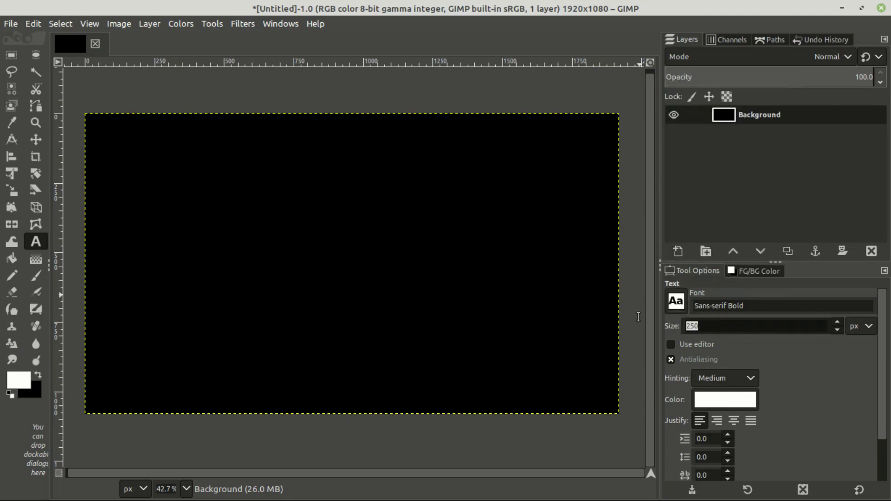
key(Tab)
text(4)
click(124, 267)
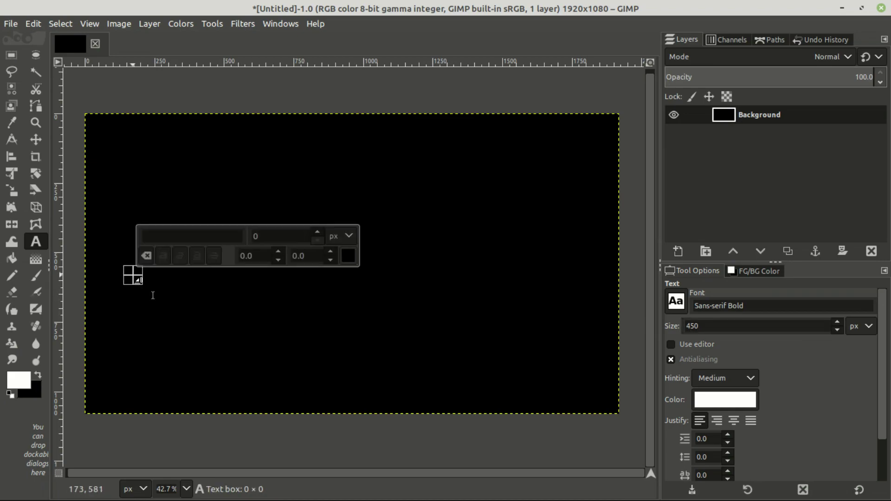
text(GIMP)
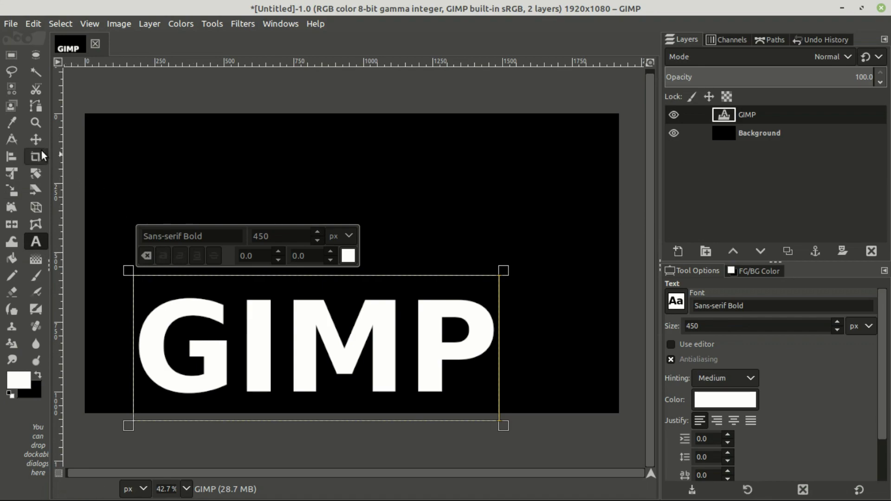
text(m)
Centre the GIMP text layer horizontally and vertically on the canvas
drag(351, 353, 370, 286)
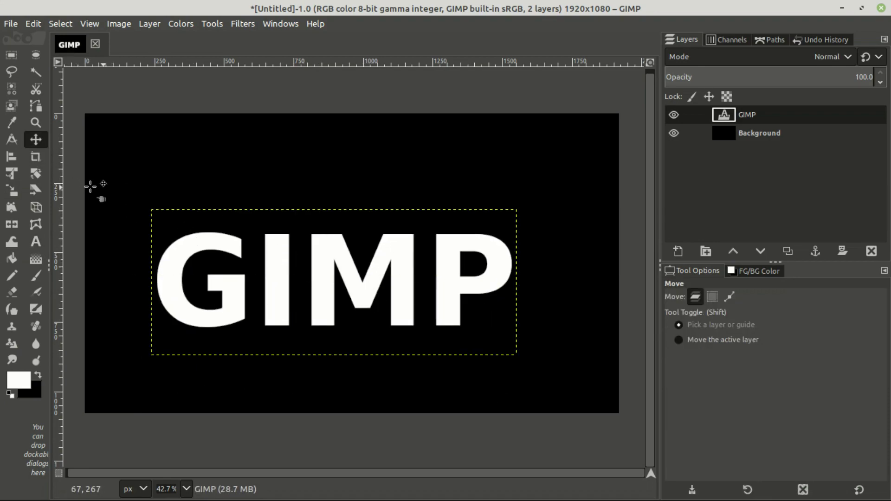
click(14, 158)
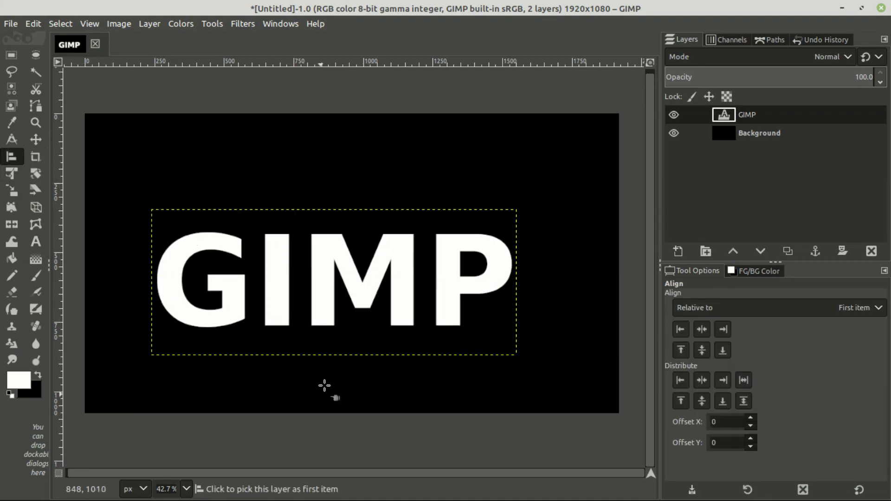
click(272, 294)
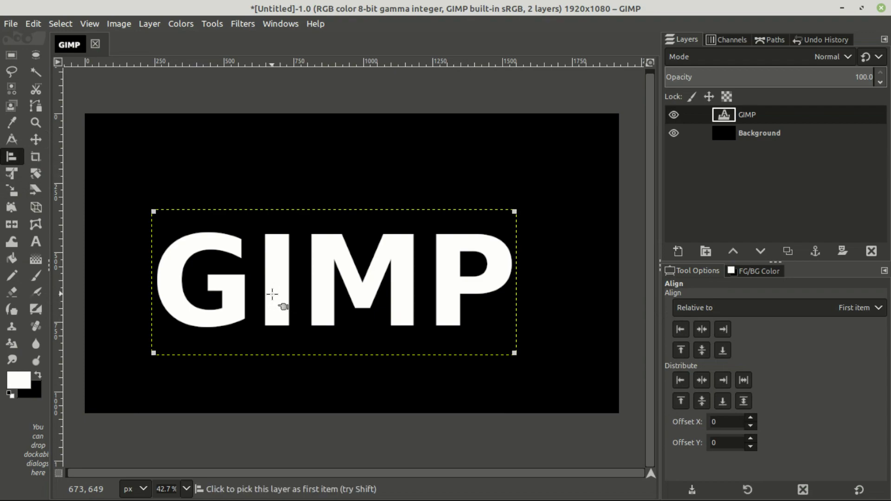
click(701, 331)
click(700, 351)
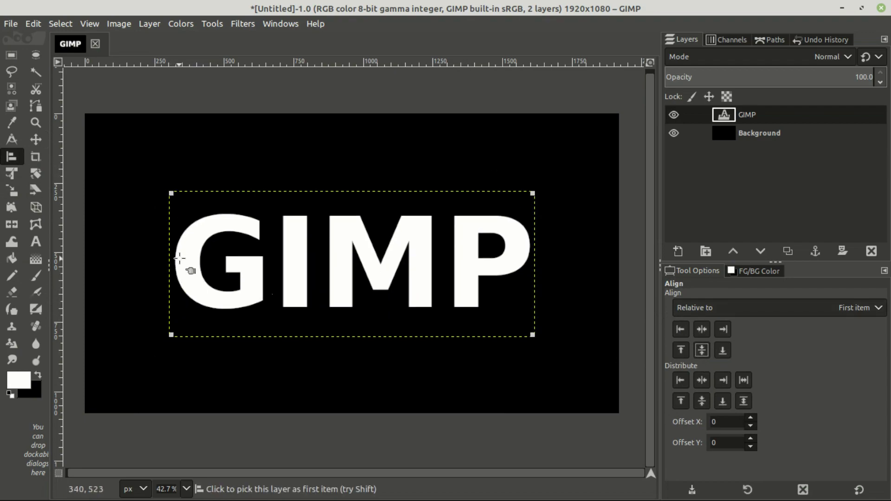
key(m)
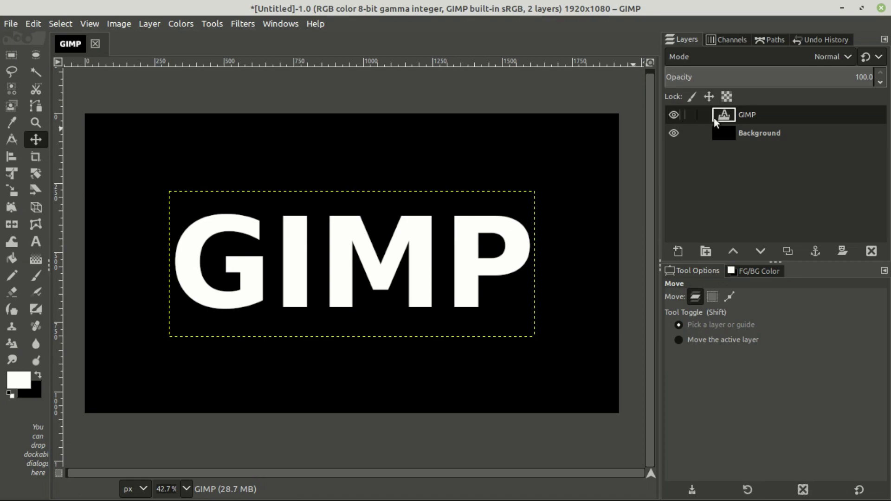
Select the GIMP letter shapes with Alpha to Selection and lower that layer's opacity to 2.8
right_click(731, 113)
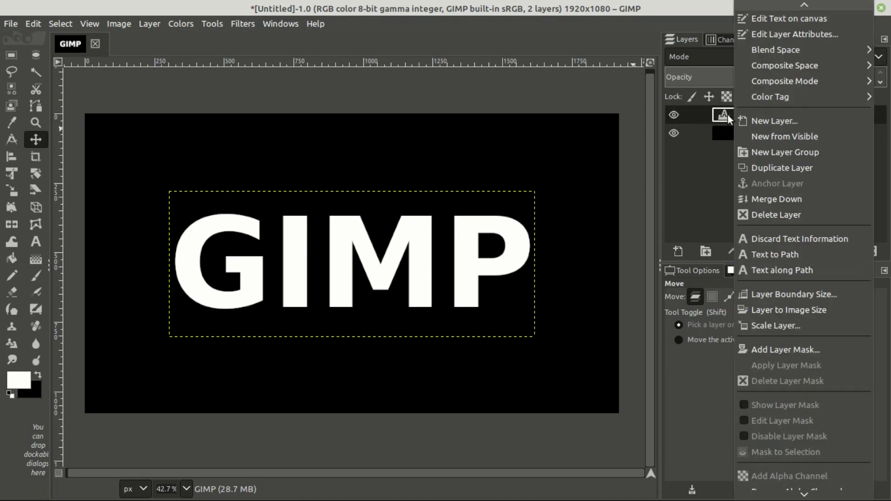
scroll(791, 442, down, 2)
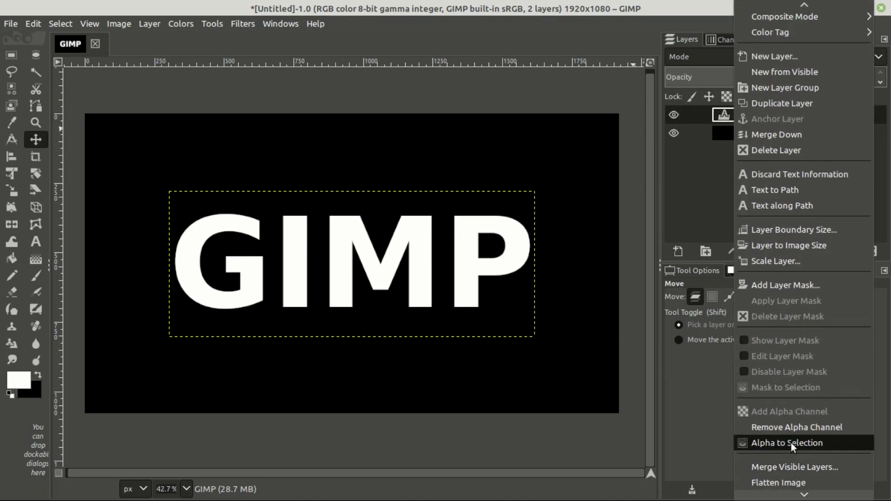
click(790, 443)
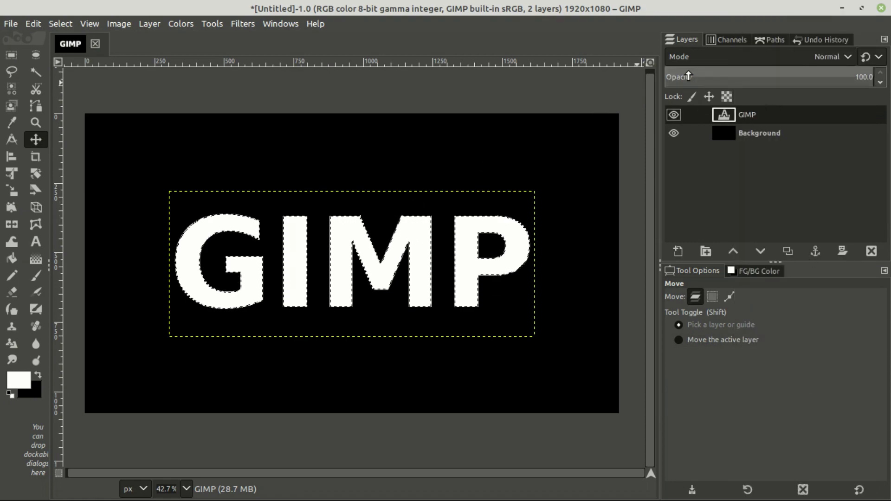
drag(689, 76, 672, 77)
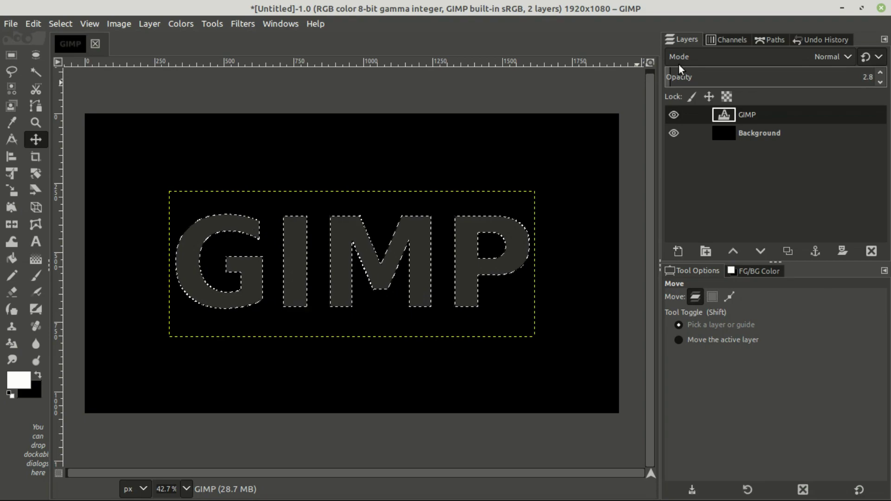
Add a new transparent layer above the GIMP text layer
click(675, 251)
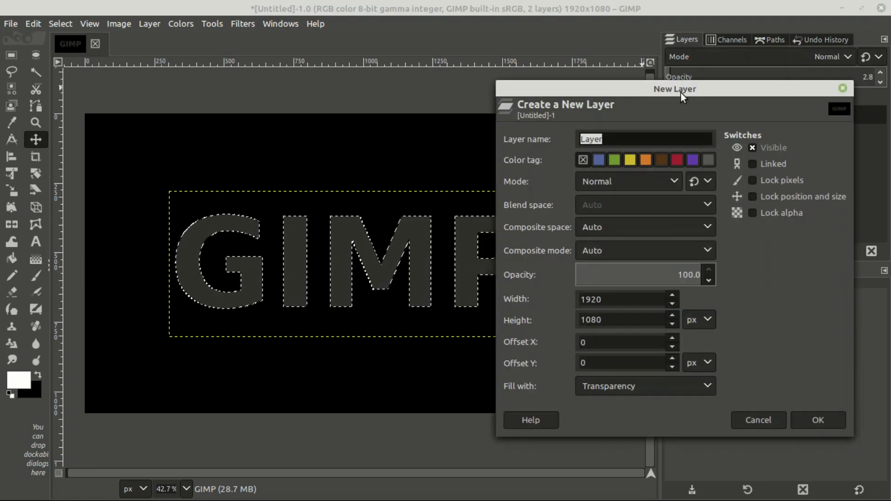
drag(680, 92, 606, 61)
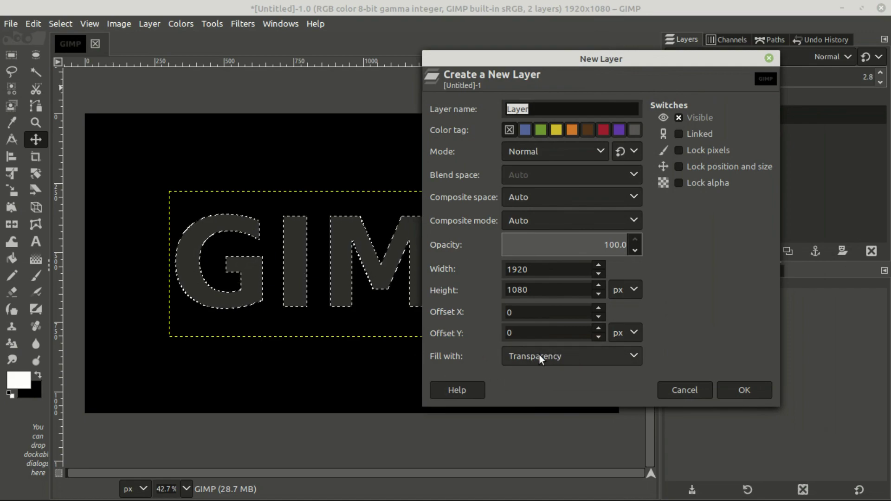
click(751, 392)
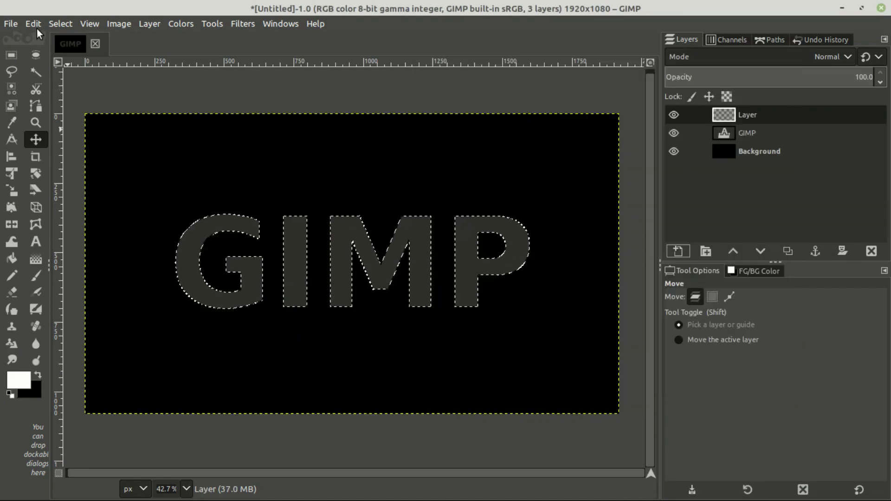
Stroke the letter selection with a 5.0 px line, then set the selection to None
click(37, 26)
click(62, 342)
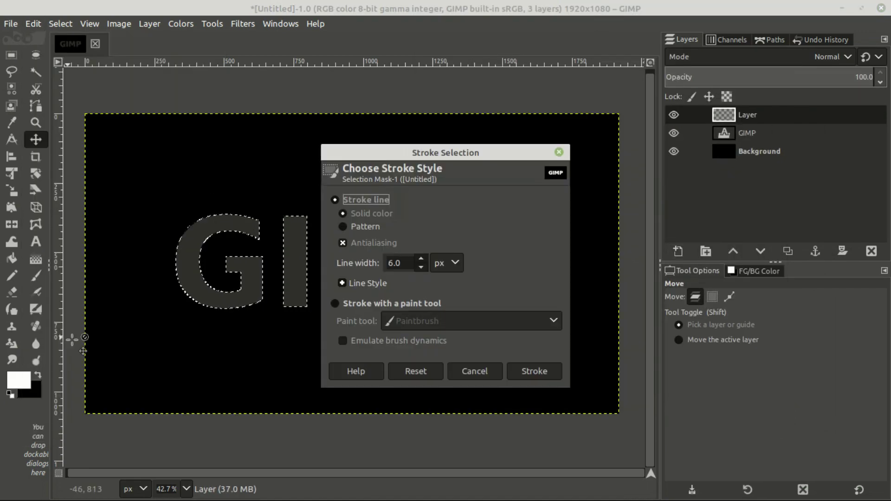
drag(475, 153, 552, 118)
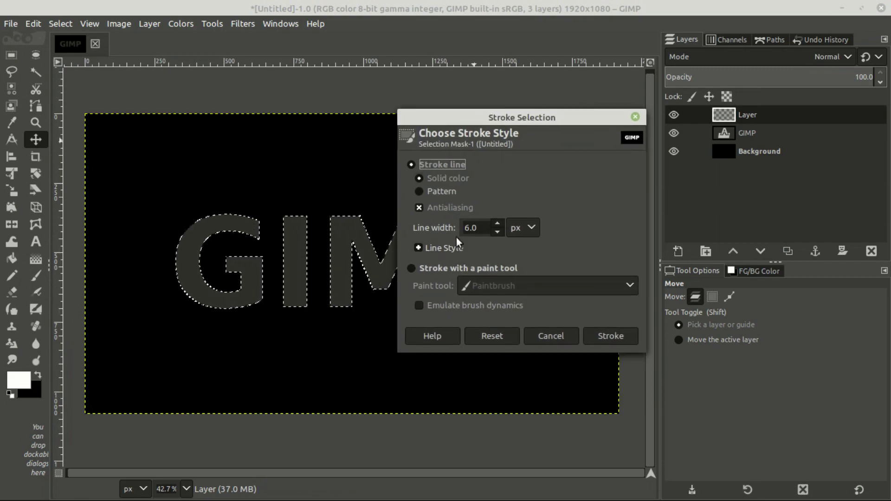
drag(469, 228, 460, 227)
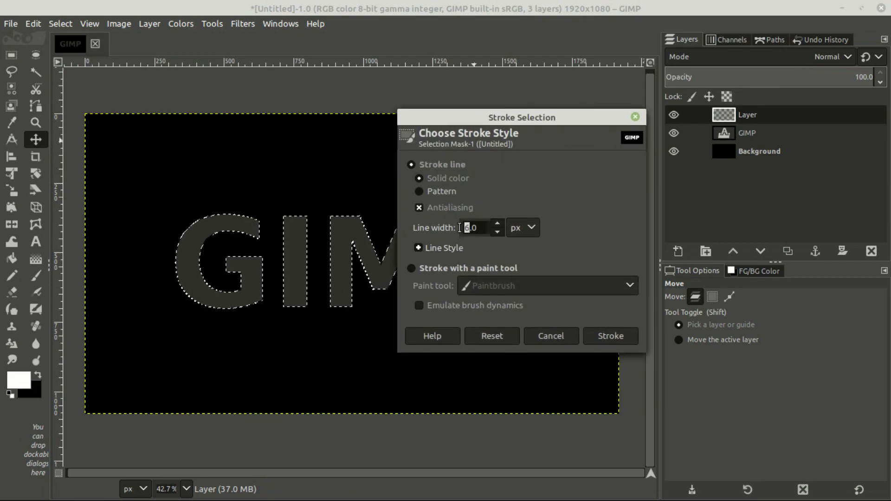
text(5)
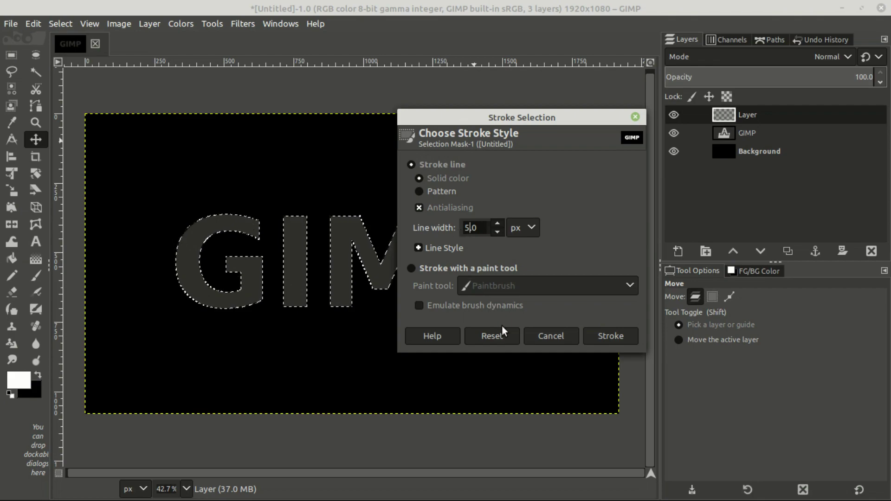
click(611, 334)
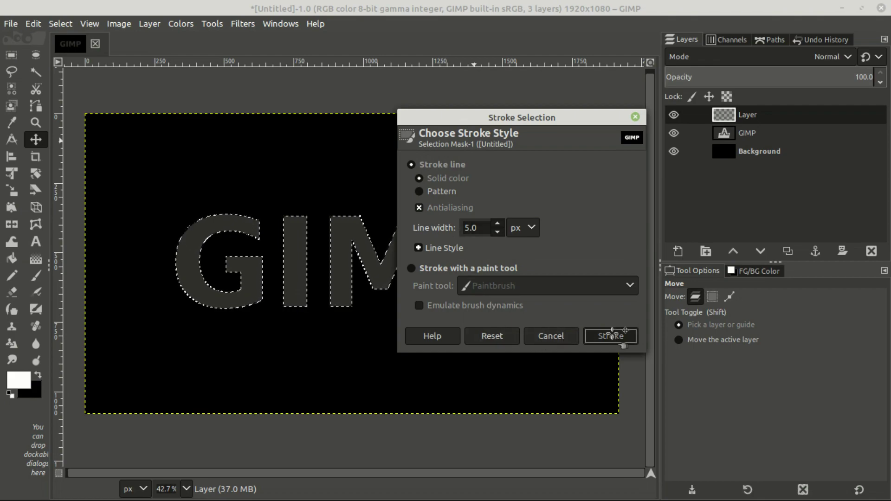
click(60, 24)
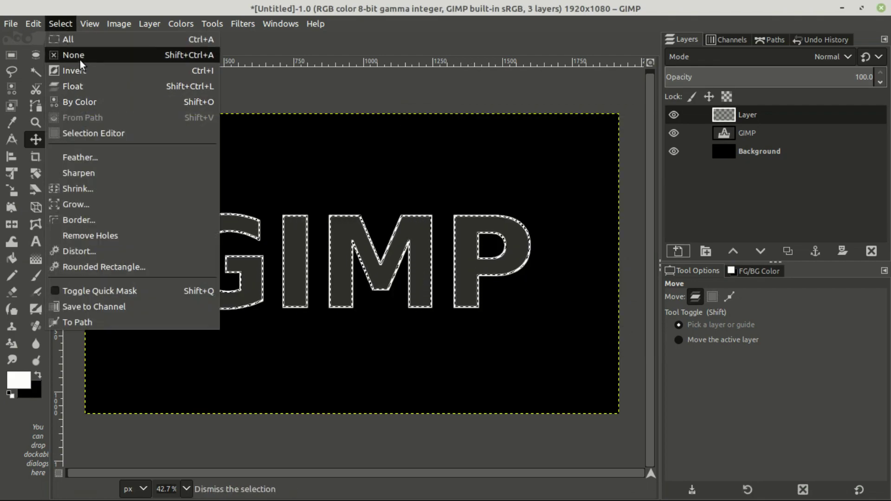
click(70, 55)
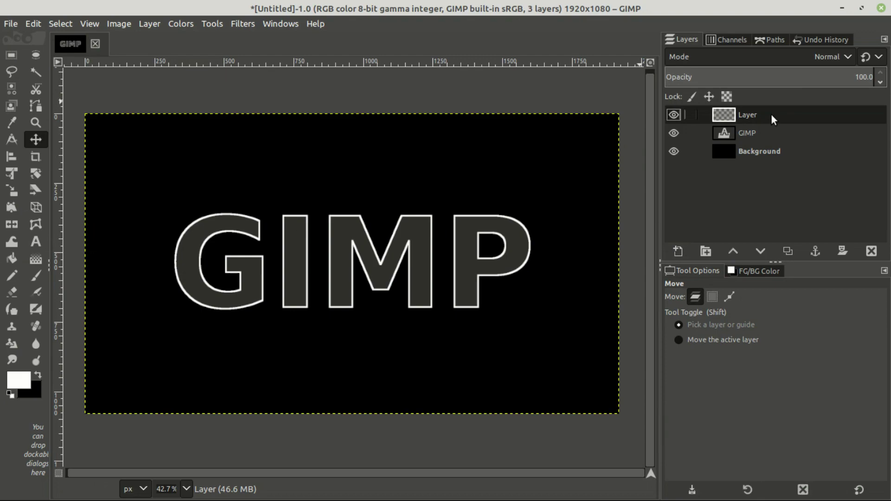
Rename the outline layer 'stoke' and bring up its Add Layer Mask options
double_click(758, 113)
text(stoke)
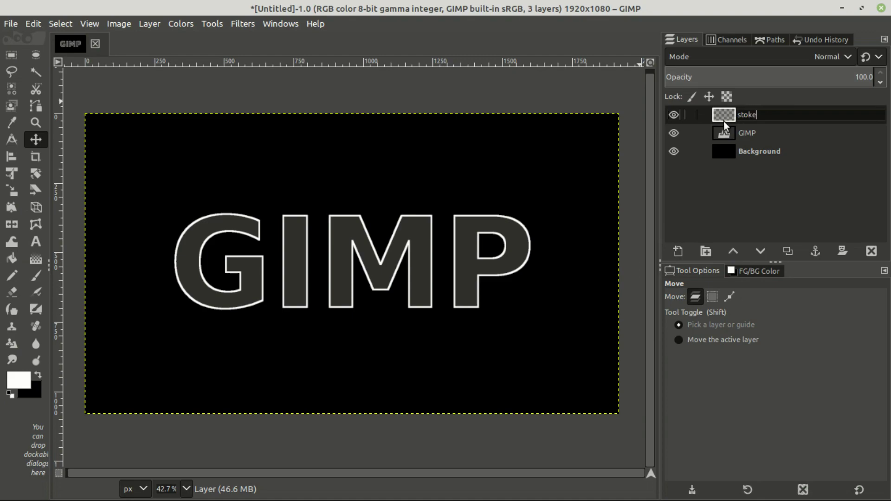
key(Return)
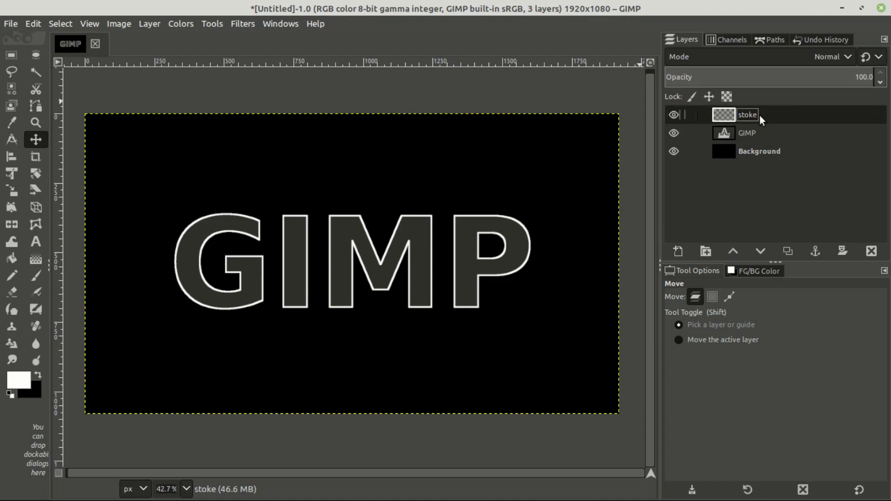
right_click(751, 116)
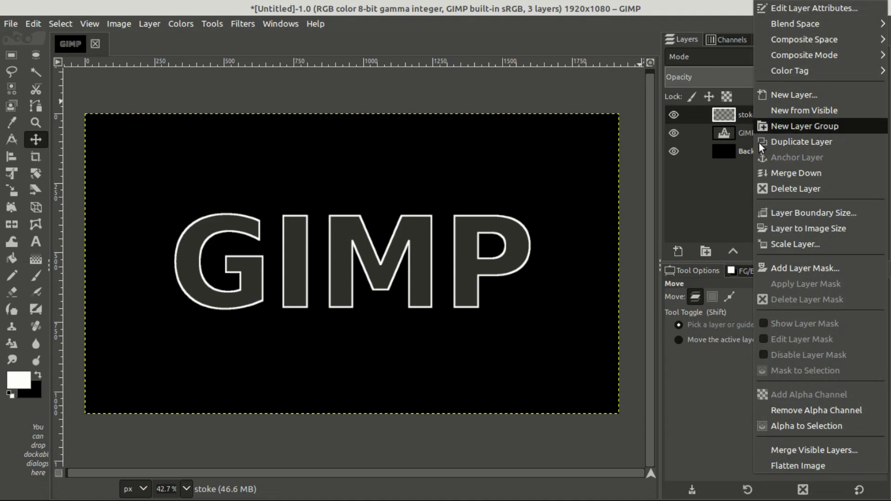
click(809, 271)
drag(810, 167, 653, 99)
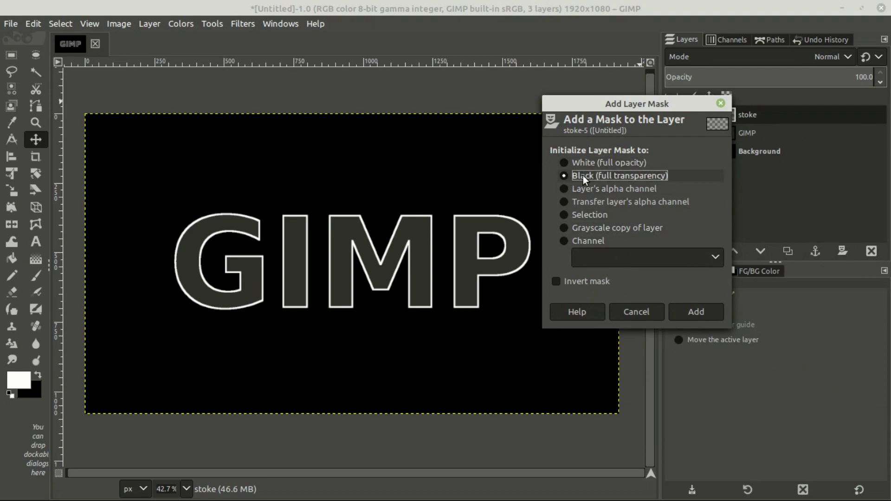
Add a Black (full transparency) mask to the stoke layer
click(698, 310)
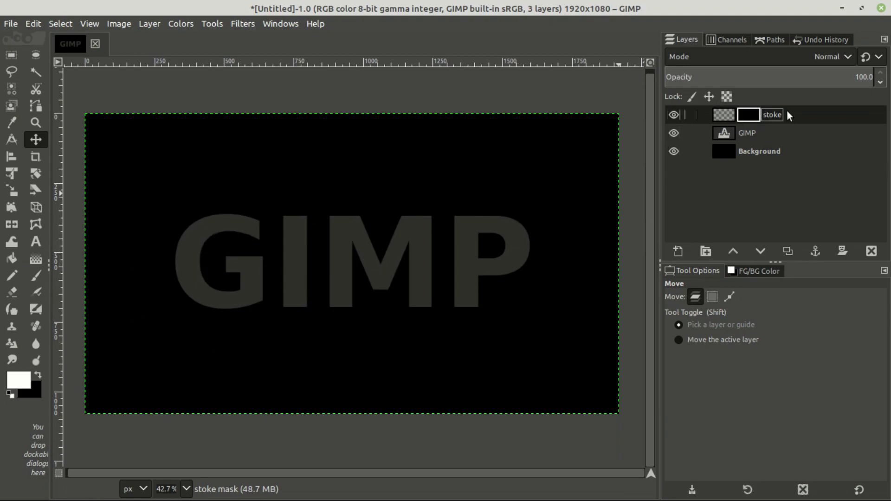
Make the stoke mask active and set the Paintbrush size to 113
click(725, 115)
click(750, 113)
click(749, 114)
click(722, 115)
click(33, 278)
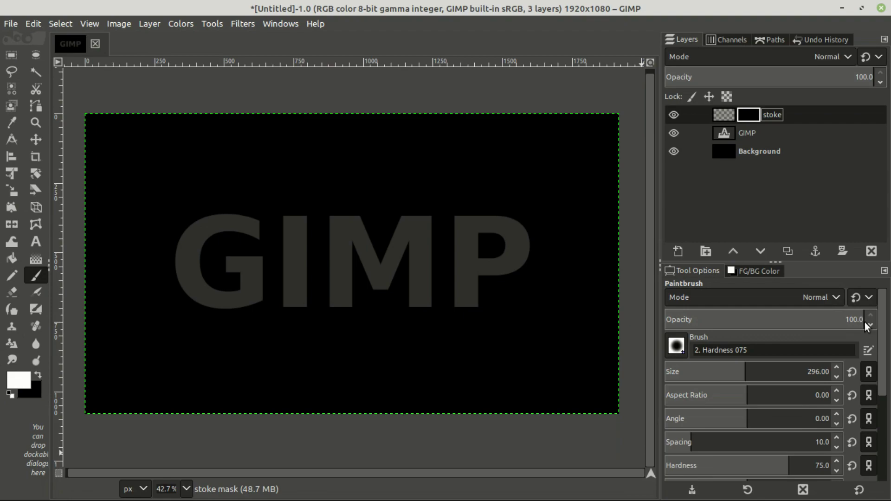
click(710, 370)
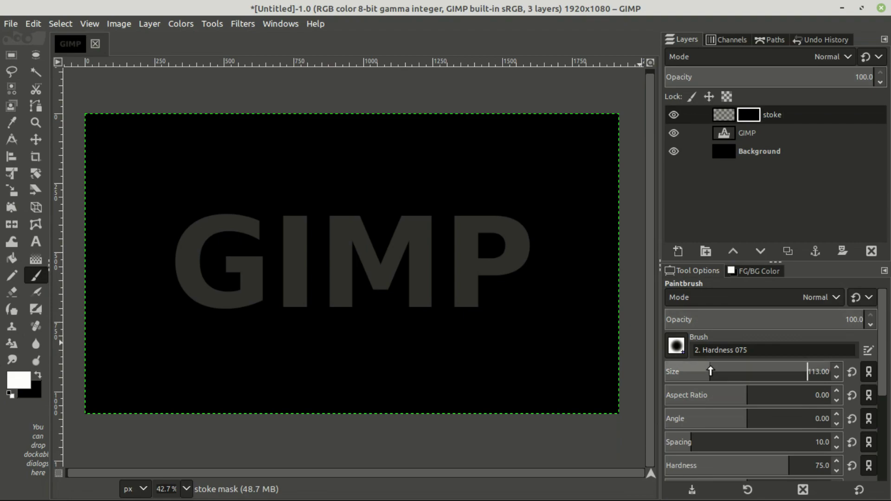
Paint white on the mask to reveal outline patches around G, I, M and P
mouse_move(259, 223)
mouse_down()
mouse_move(246, 264)
mouse_move(230, 260)
mouse_move(265, 265)
mouse_move(253, 254)
mouse_move(256, 294)
mouse_move(183, 276)
mouse_move(179, 240)
mouse_up()
key(ctrl+z)
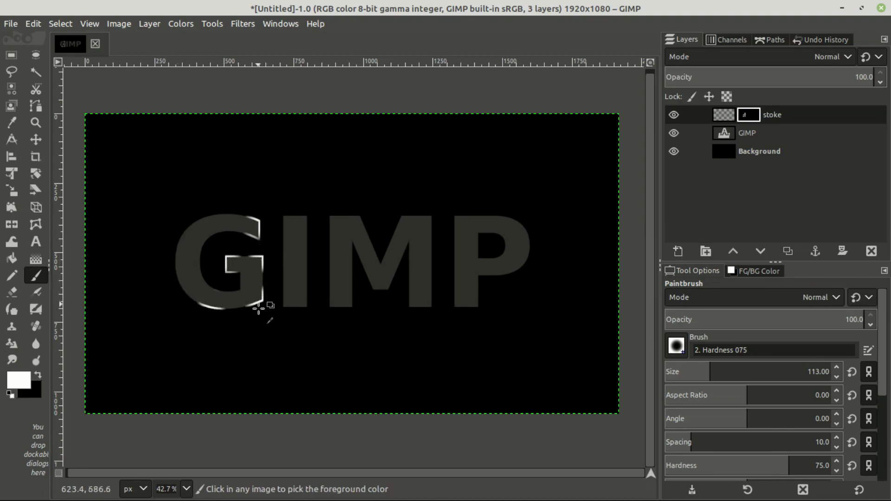
drag(209, 307, 177, 272)
mouse_move(189, 232)
mouse_down()
mouse_move(199, 209)
mouse_move(373, 314)
mouse_move(342, 299)
mouse_move(334, 247)
mouse_move(328, 264)
mouse_up()
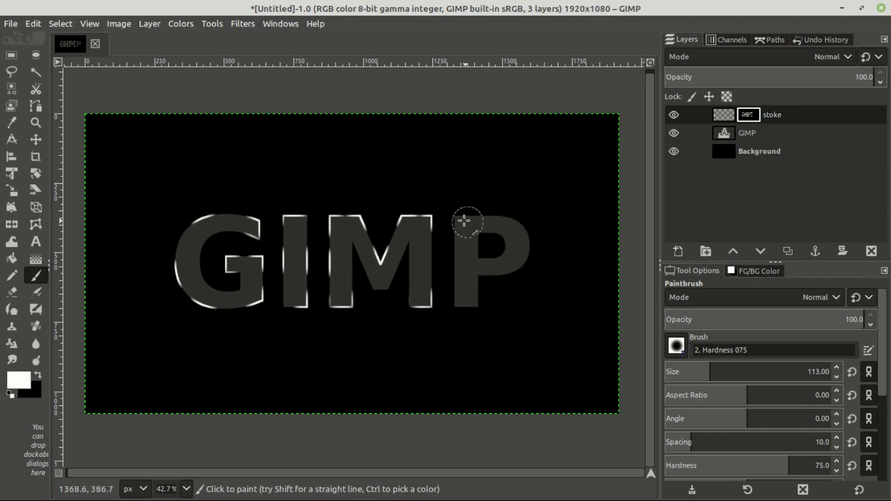
drag(466, 218, 442, 314)
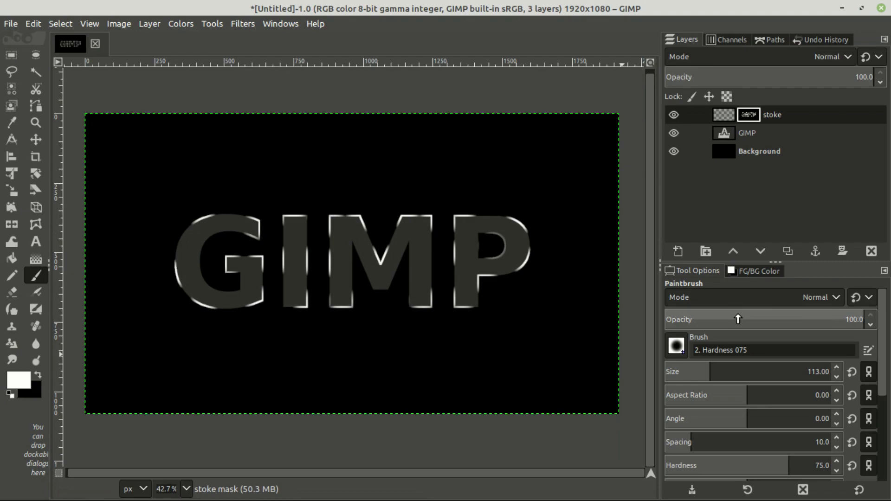
Set brush opacity to 55.2, enlarge the brush, and reveal more outline on the mask
drag(807, 320, 747, 321)
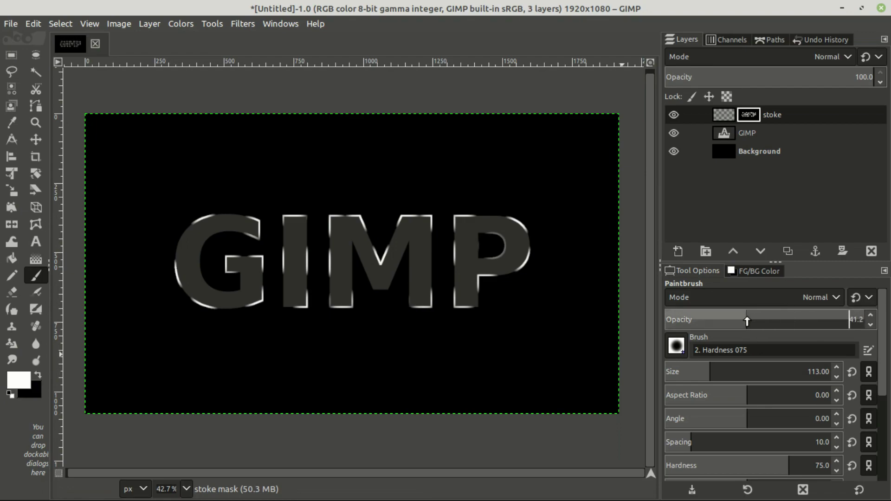
click(775, 318)
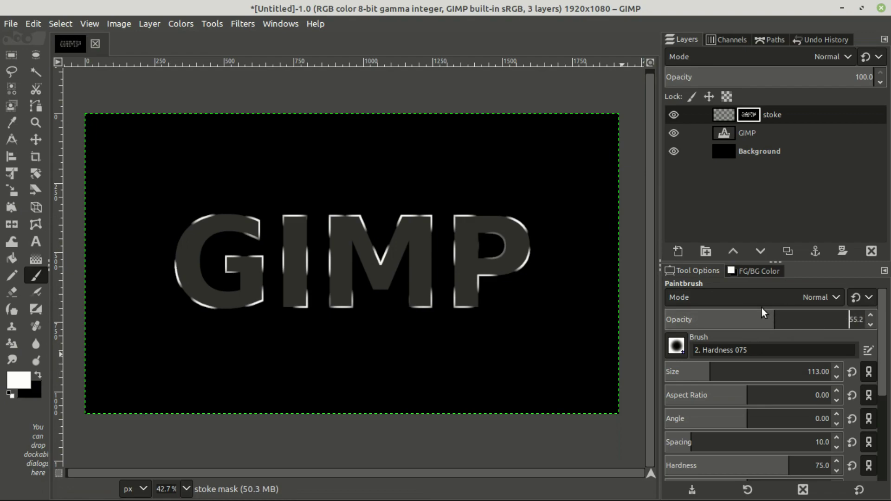
drag(708, 371, 782, 374)
mouse_move(235, 219)
mouse_down()
mouse_move(187, 281)
mouse_move(299, 291)
mouse_move(367, 270)
mouse_move(354, 258)
mouse_move(367, 204)
mouse_move(423, 235)
mouse_move(408, 238)
mouse_move(414, 290)
mouse_move(511, 265)
mouse_move(515, 235)
mouse_move(479, 298)
mouse_move(413, 308)
mouse_move(385, 297)
mouse_move(175, 358)
mouse_move(159, 346)
mouse_move(498, 308)
mouse_up()
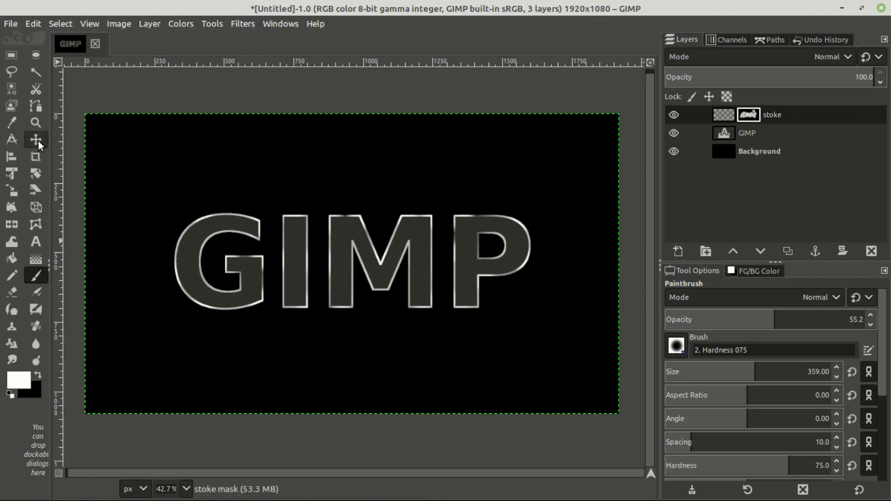
Apply the stoke layer's mask, hide the GIMP text layer, and reselect stoke
key(m)
right_click(773, 111)
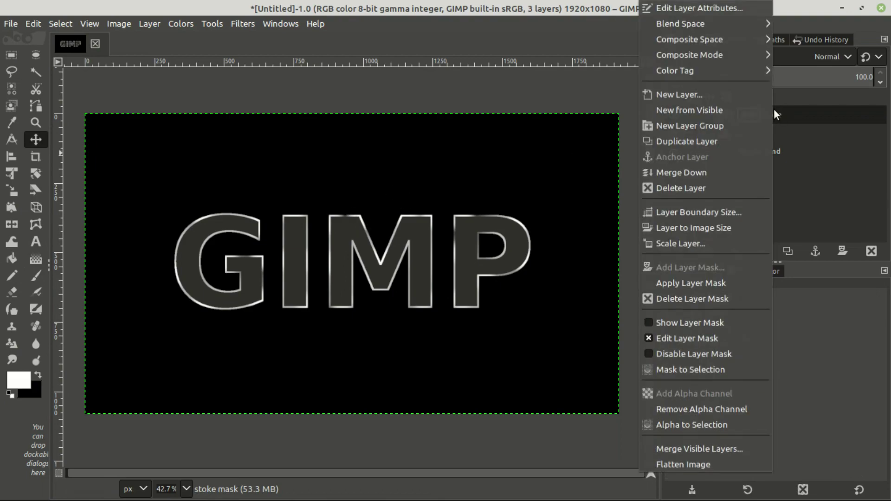
click(727, 285)
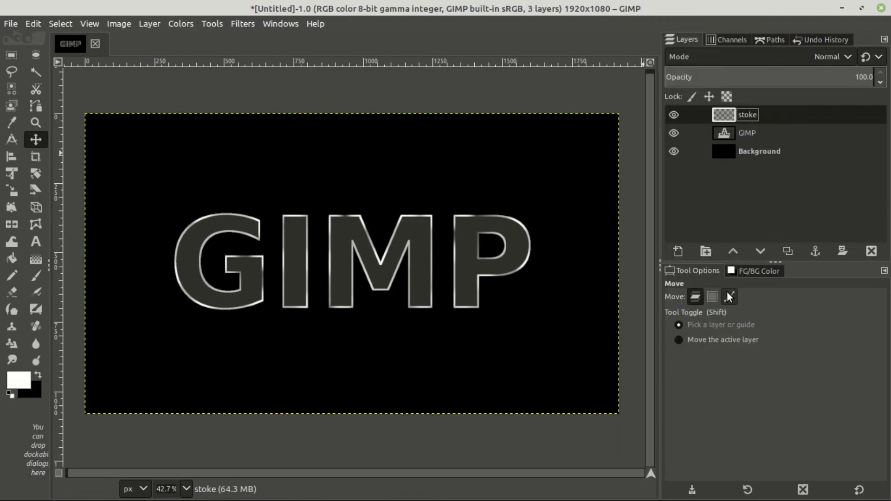
click(740, 135)
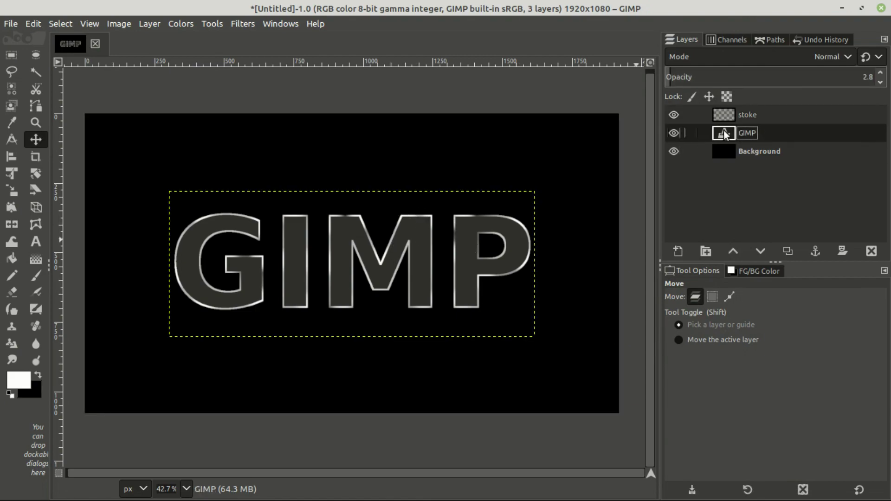
click(673, 133)
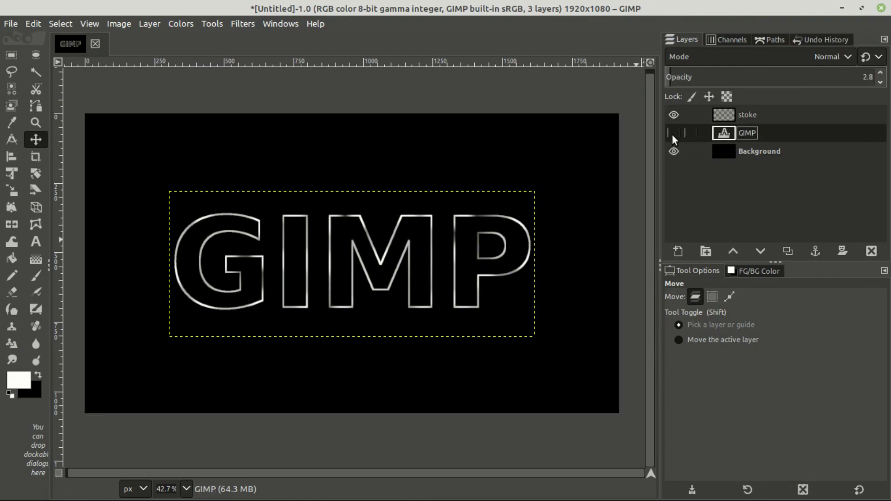
click(764, 113)
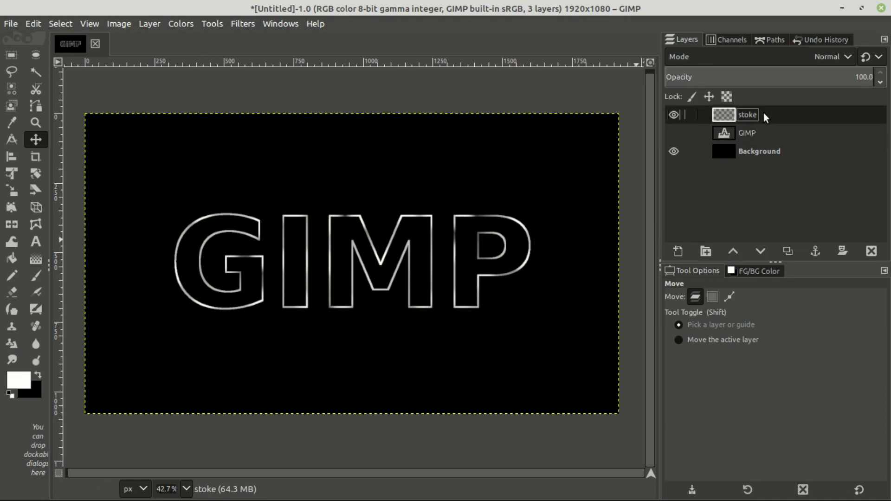
Add a new transparent layer and set the paintbrush to size about 124 at 100 opacity
click(677, 252)
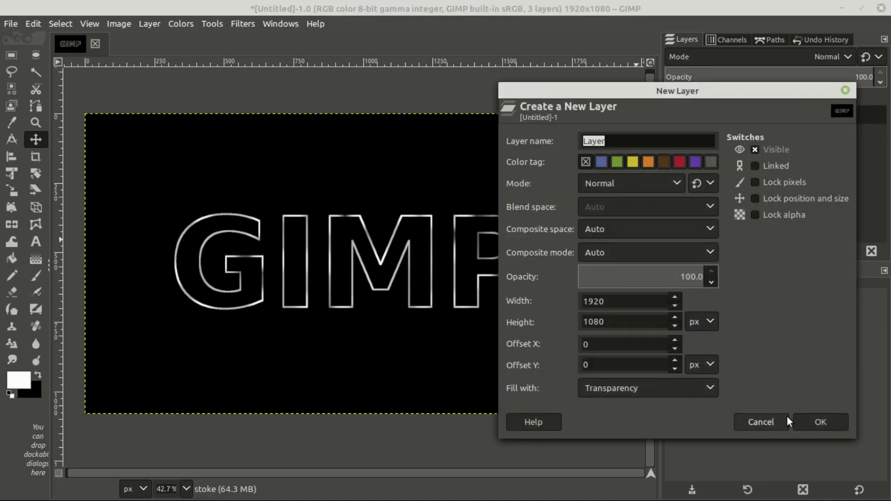
click(825, 422)
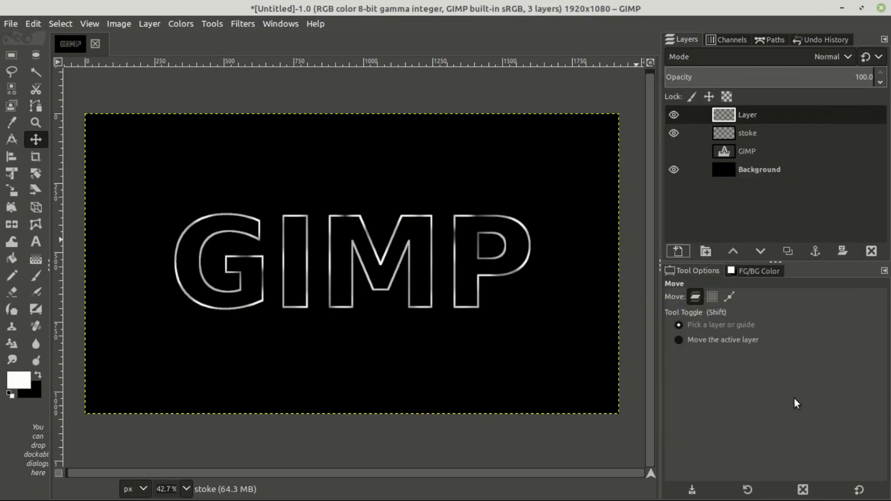
click(36, 278)
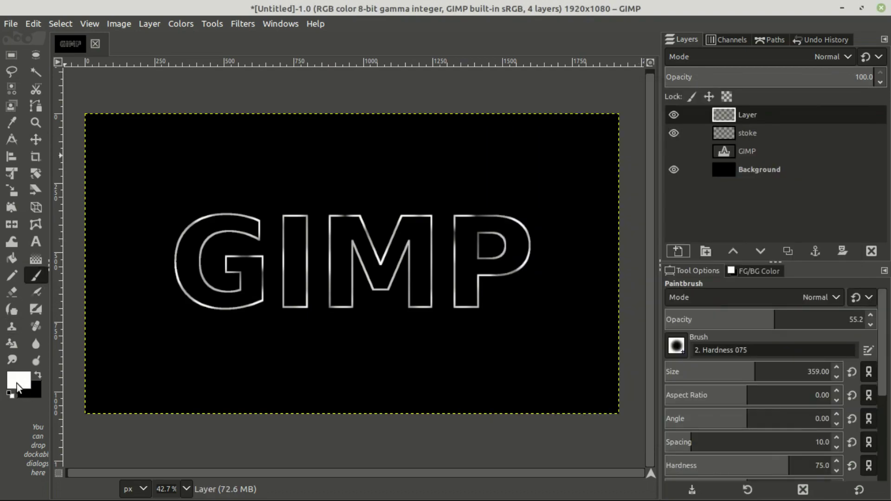
drag(742, 370, 706, 370)
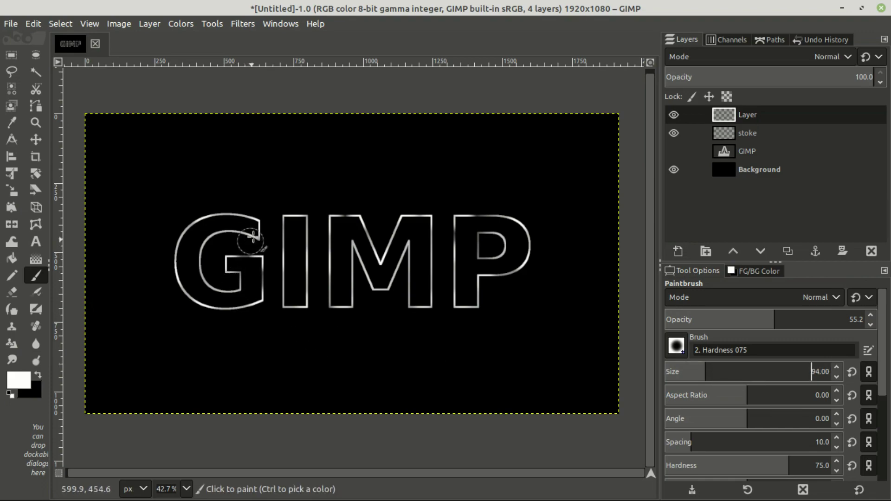
drag(754, 320, 867, 319)
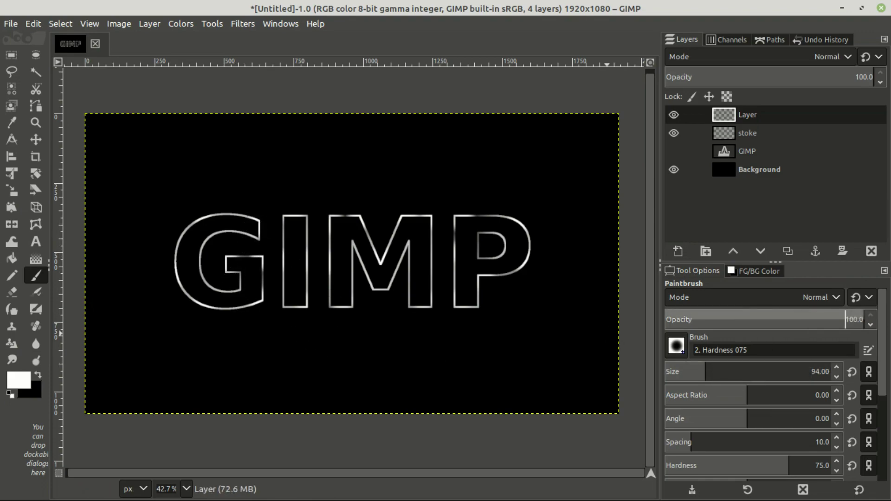
Dab soft white paint all around the G outline and at the bottoms of M and P
click(251, 218)
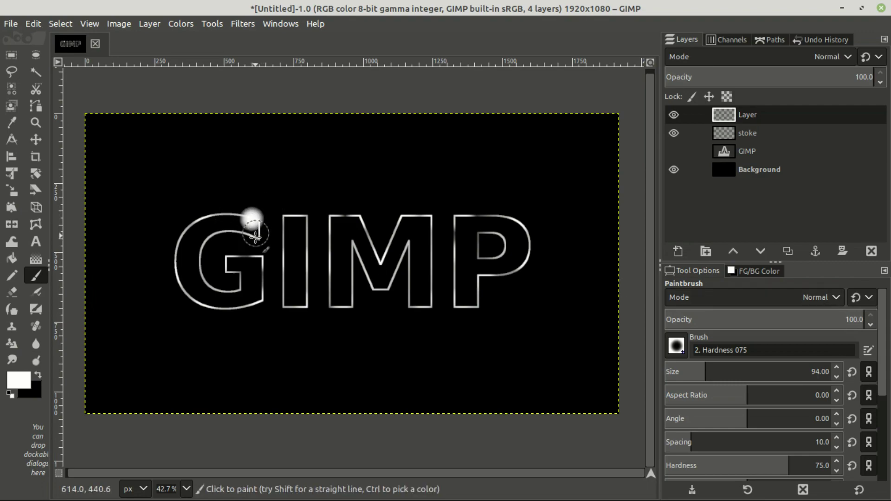
click(213, 239)
click(195, 221)
click(176, 279)
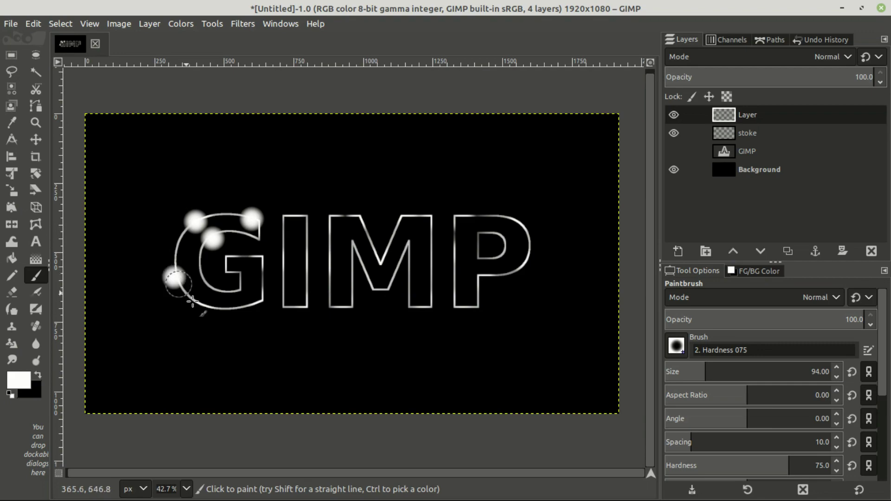
click(204, 305)
click(263, 283)
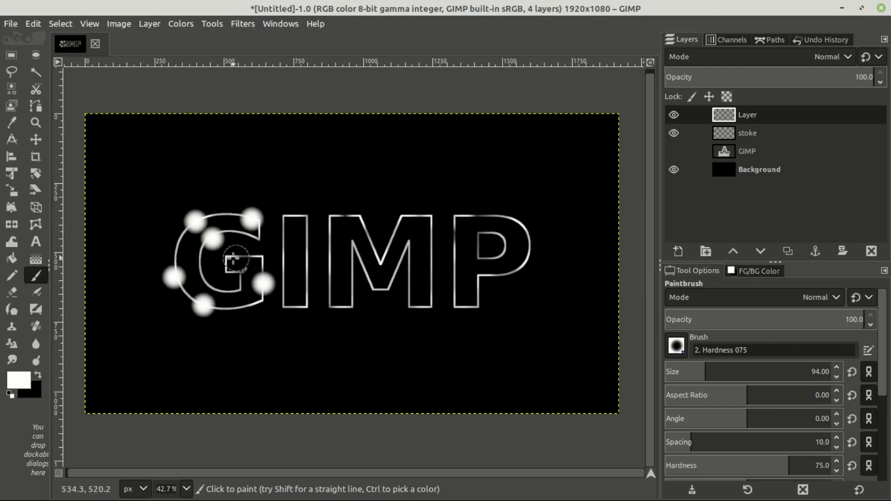
click(230, 258)
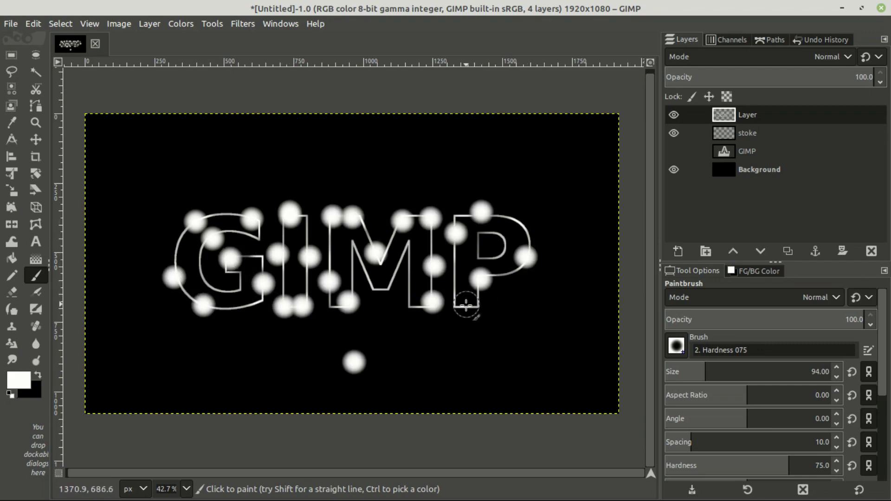
click(465, 306)
click(383, 295)
click(36, 139)
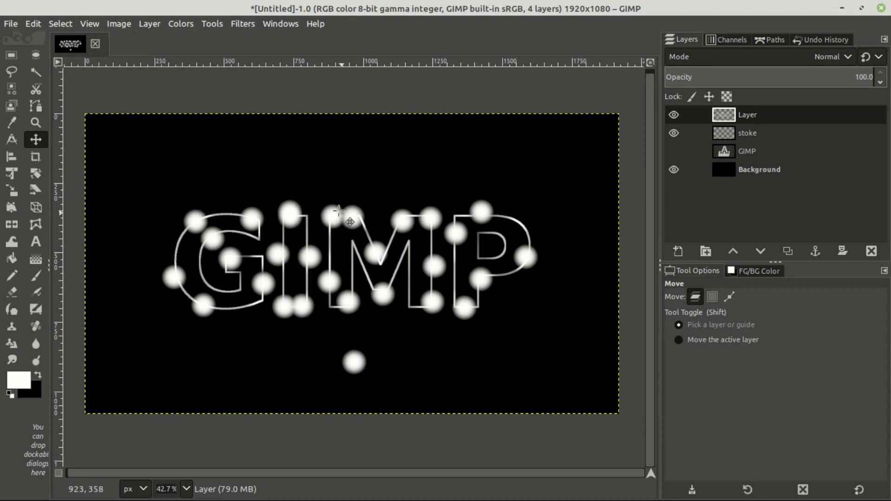
Set the white-dab layer to Overlay and add a new transparent Layer #1 above it
click(690, 54)
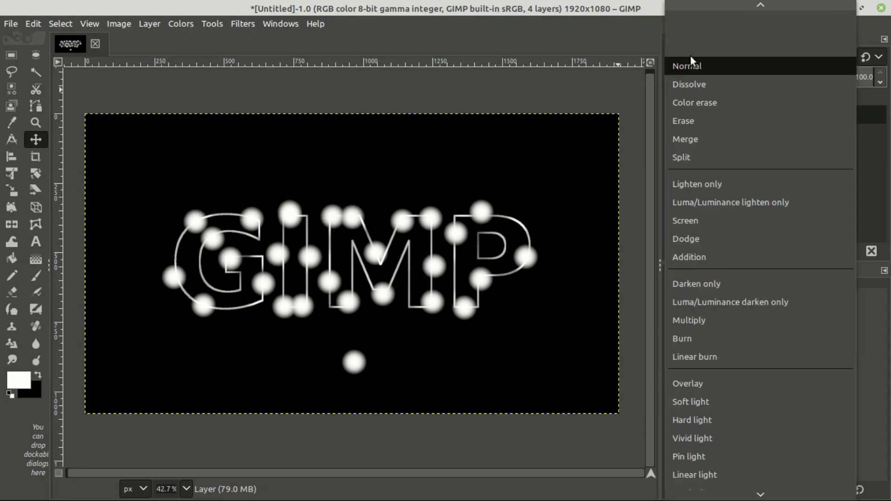
click(715, 388)
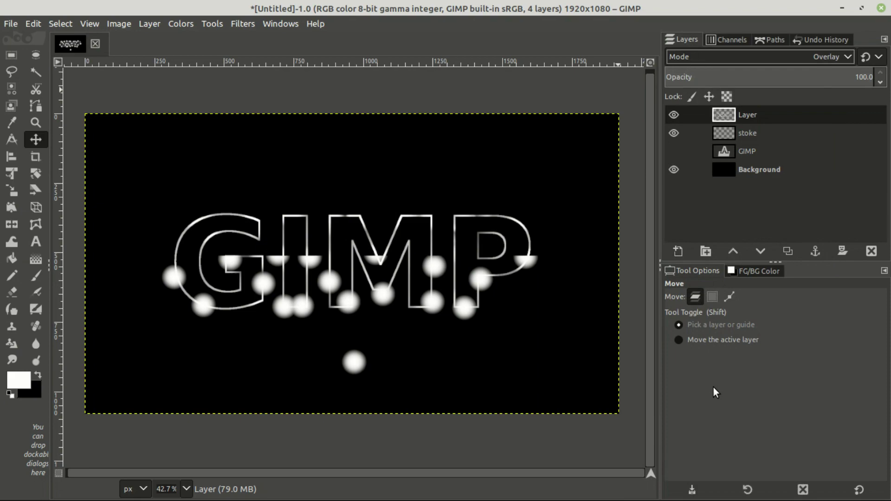
click(678, 252)
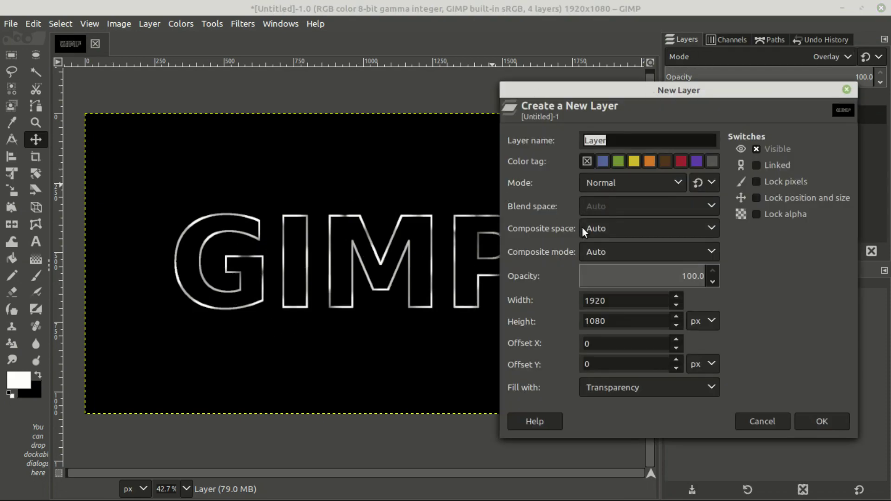
click(835, 421)
Switch back to the paintbrush and begin choosing a bright red foreground colour
click(36, 276)
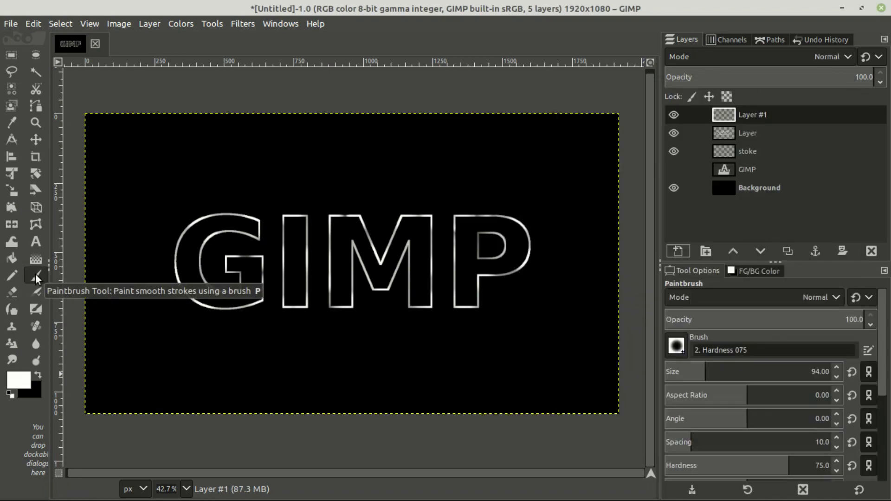
click(16, 382)
click(626, 73)
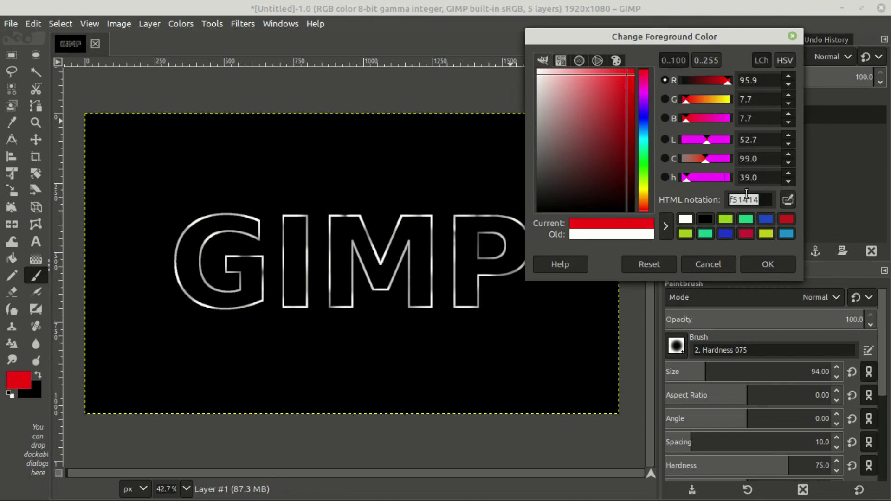
Set the foreground to red f51414 and enlarge the brush to size 321
key(shift+End)
drag(670, 41, 731, 17)
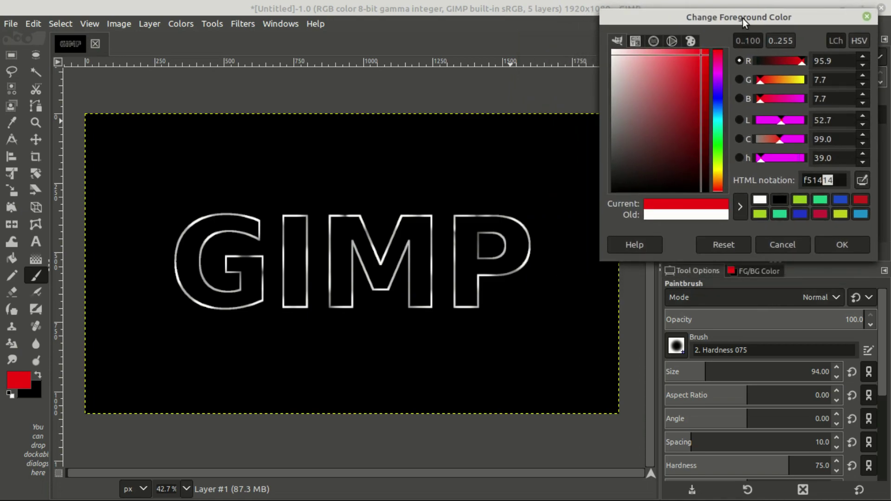
drag(710, 375, 747, 371)
click(676, 346)
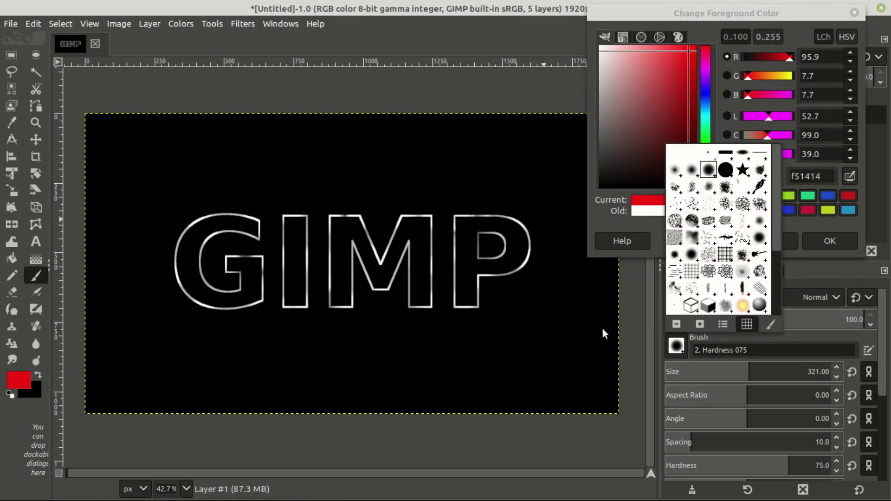
click(676, 348)
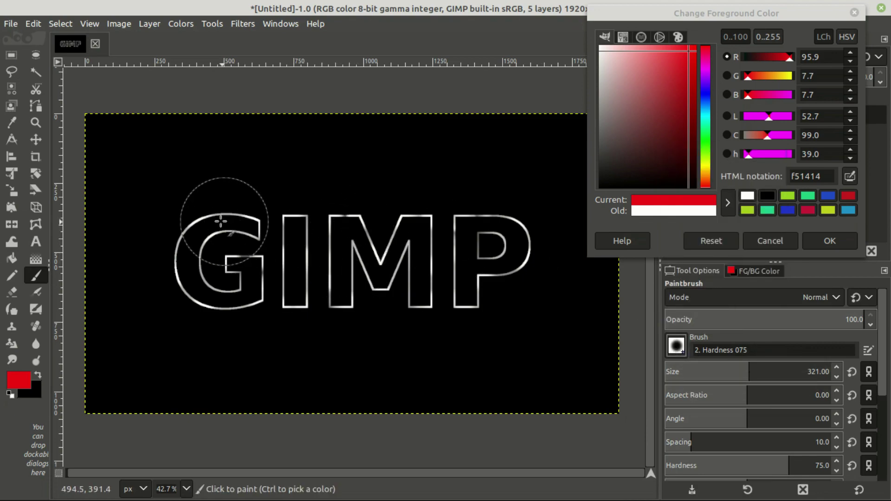
Paint large soft red blobs over and around the G, I, M and P letters
click(211, 221)
click(255, 220)
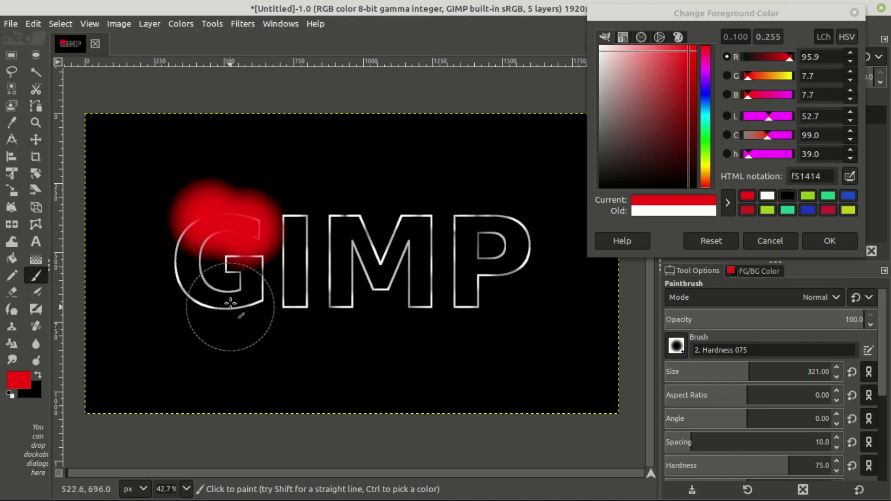
click(230, 304)
click(172, 264)
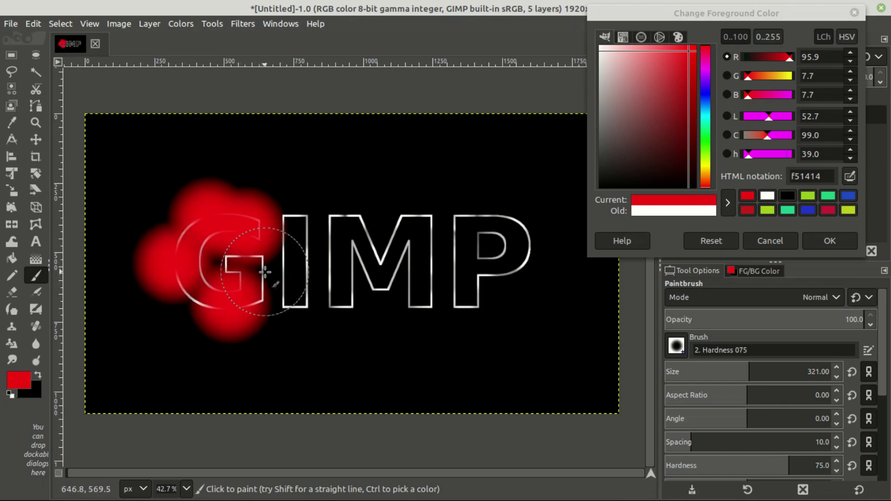
click(268, 273)
click(296, 216)
click(295, 306)
click(365, 274)
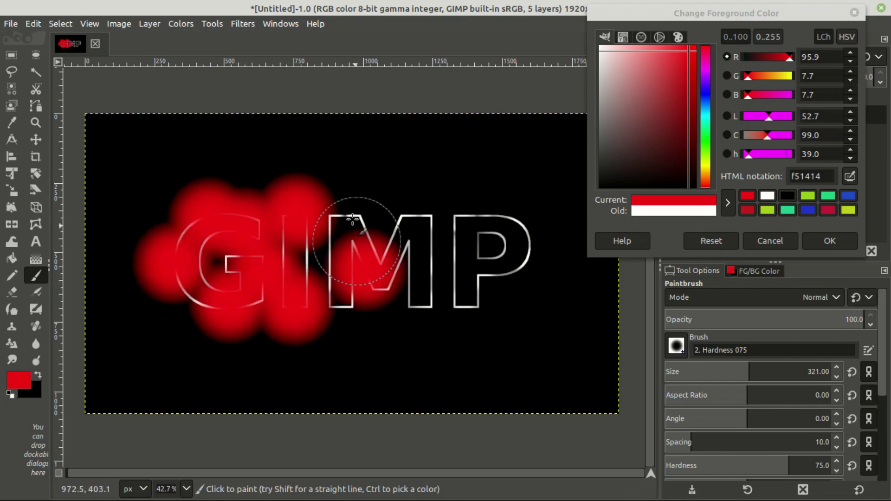
click(335, 207)
click(423, 211)
click(415, 299)
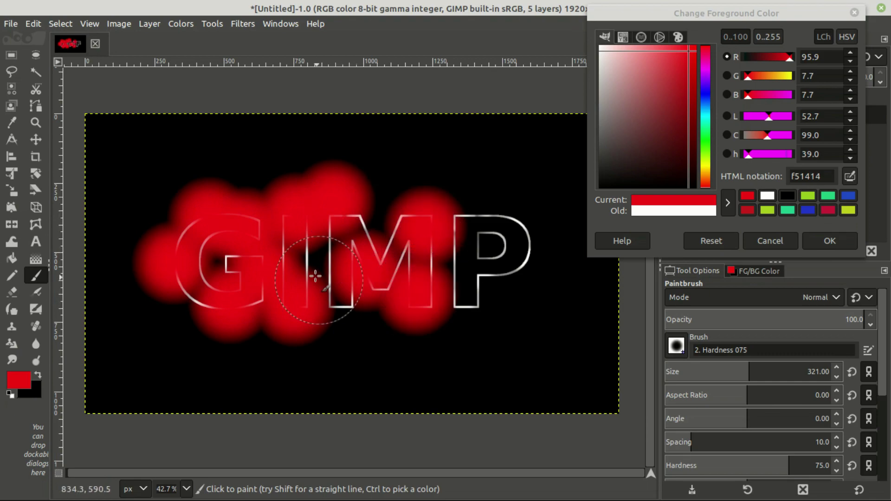
click(487, 227)
click(522, 241)
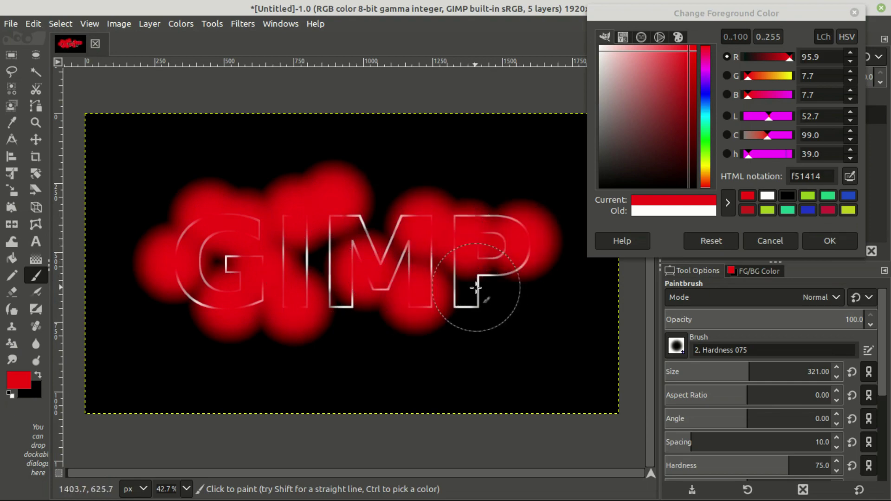
click(469, 297)
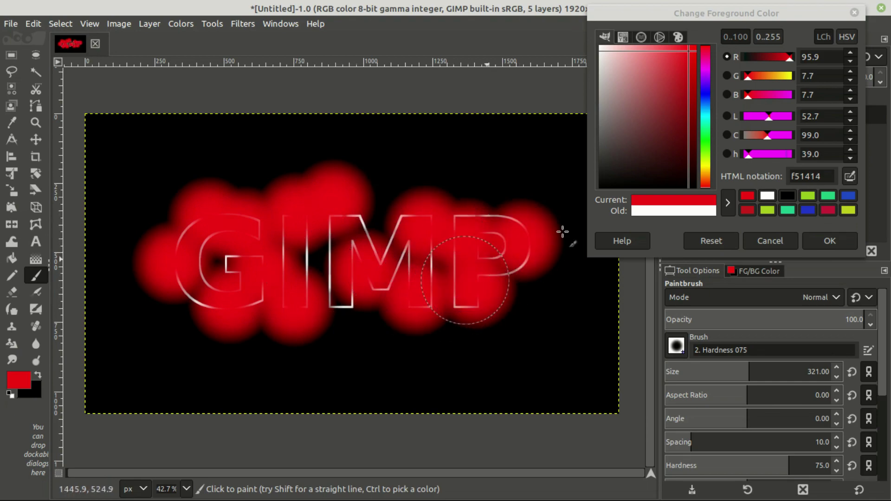
Switch to blue 1414f5 and paint blobs over the G, the I–M area, M and P
click(706, 92)
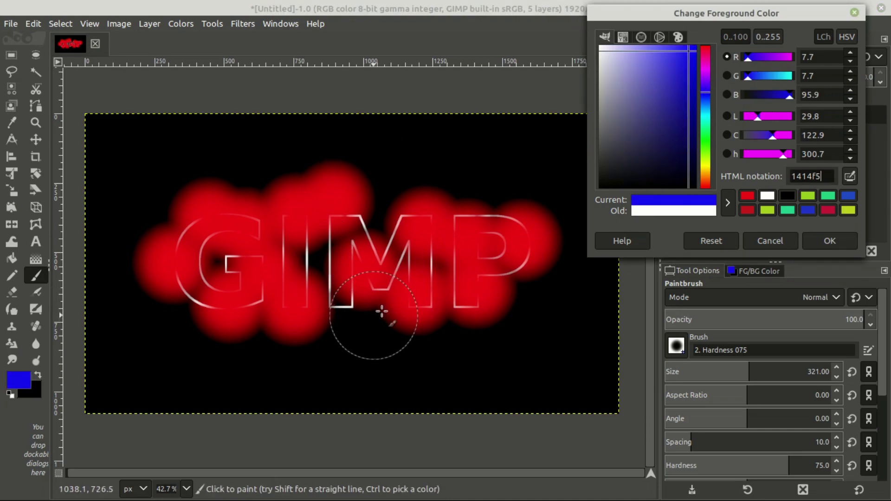
click(343, 282)
click(378, 199)
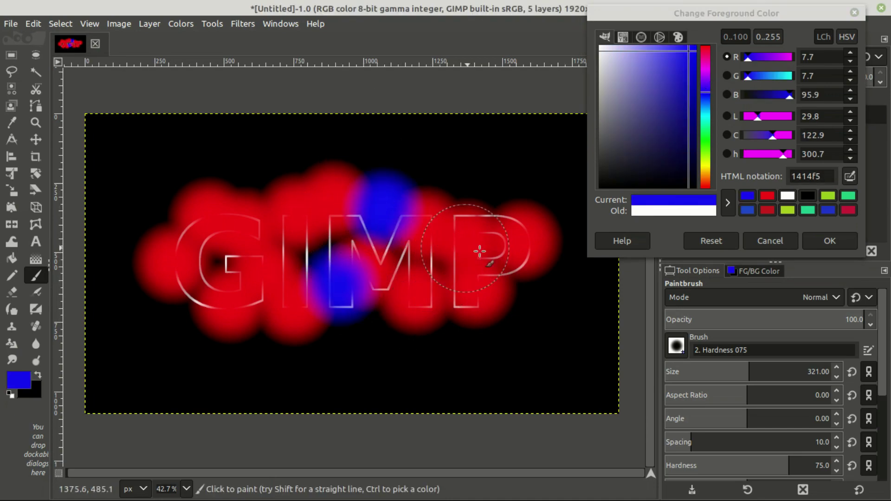
click(506, 250)
click(492, 199)
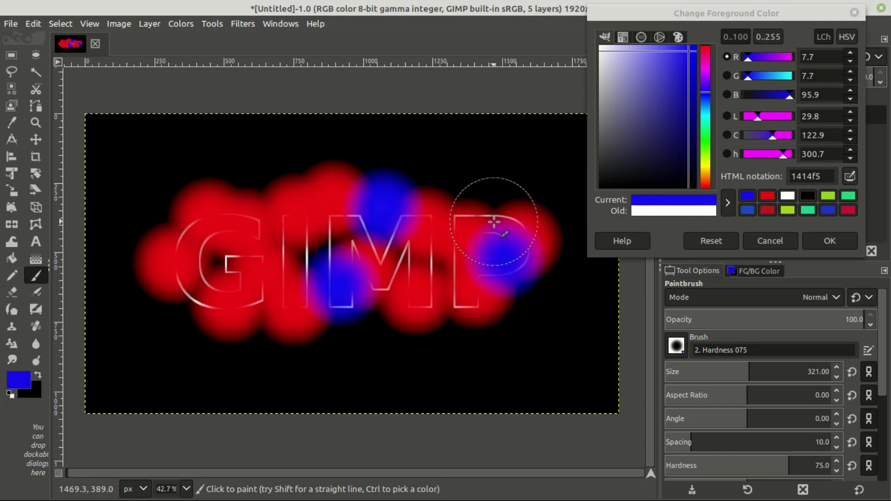
click(280, 253)
click(205, 230)
click(176, 307)
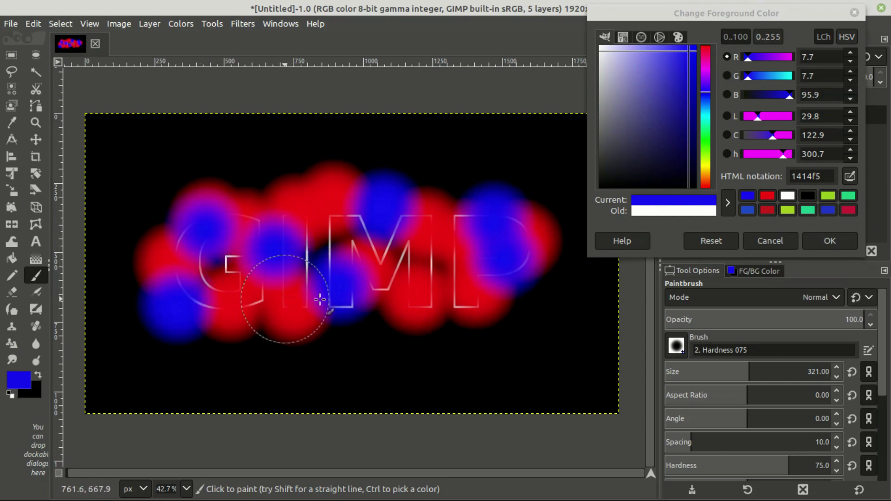
click(244, 292)
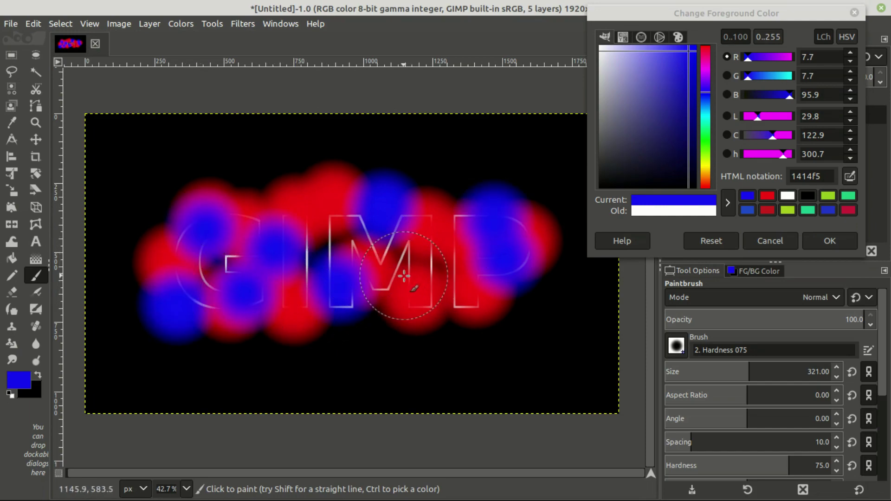
click(399, 273)
Switch to cyan 14f1f5 and paint blobs around the P, M, I and G
click(705, 117)
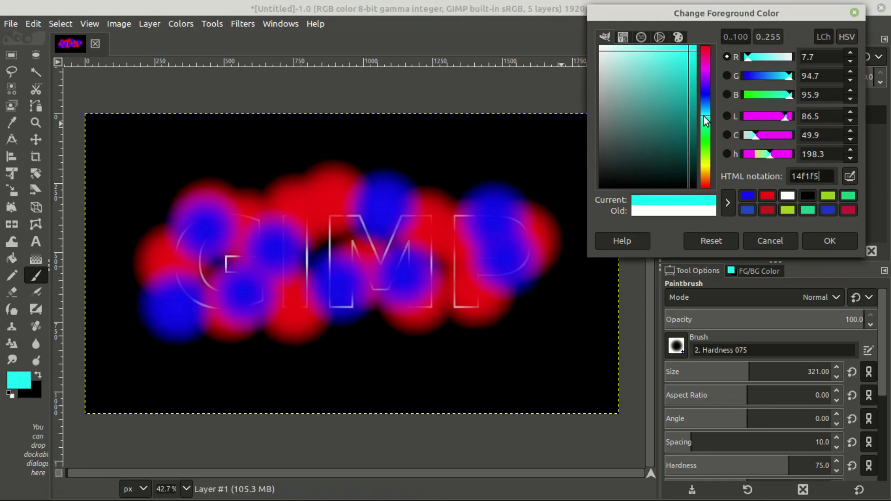
click(451, 209)
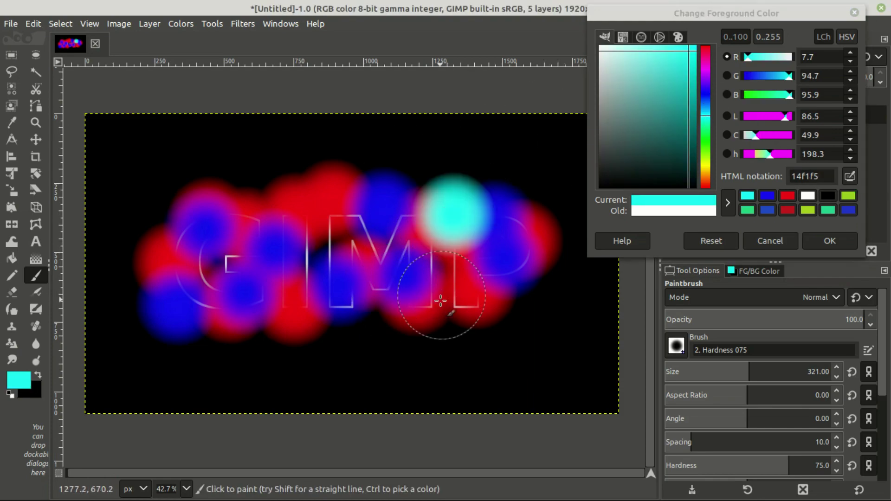
click(439, 304)
click(535, 234)
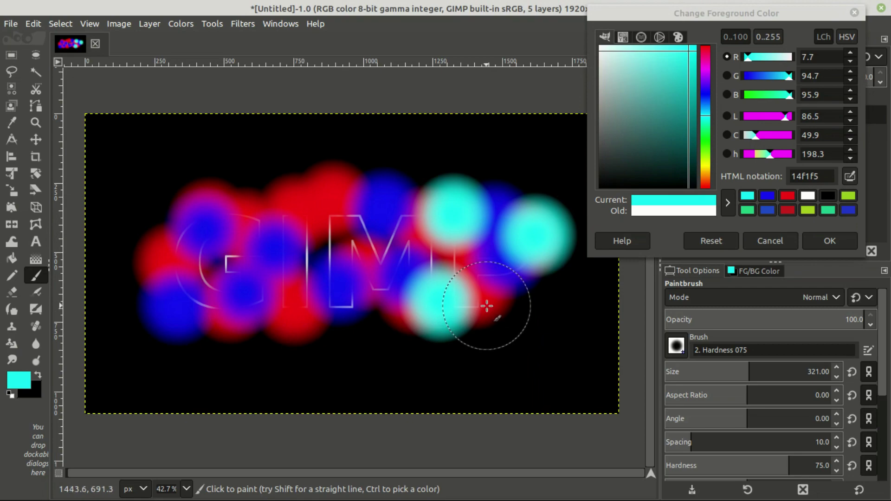
click(304, 213)
click(218, 191)
click(197, 290)
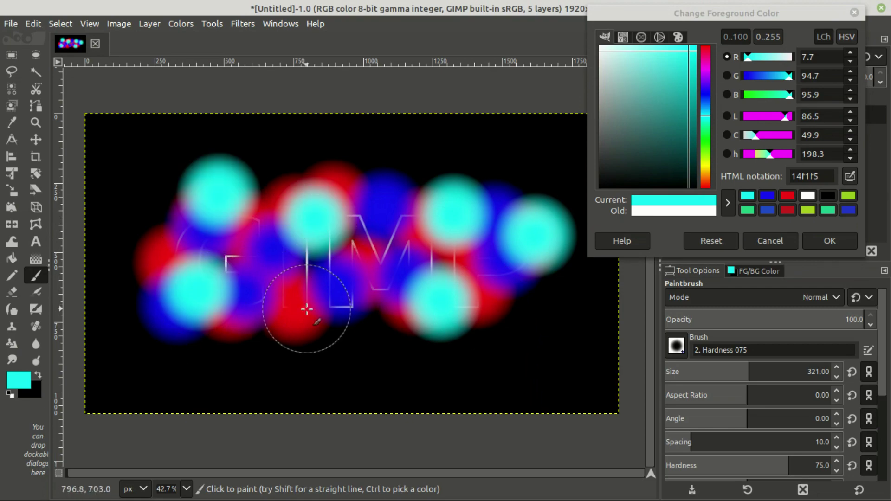
click(355, 307)
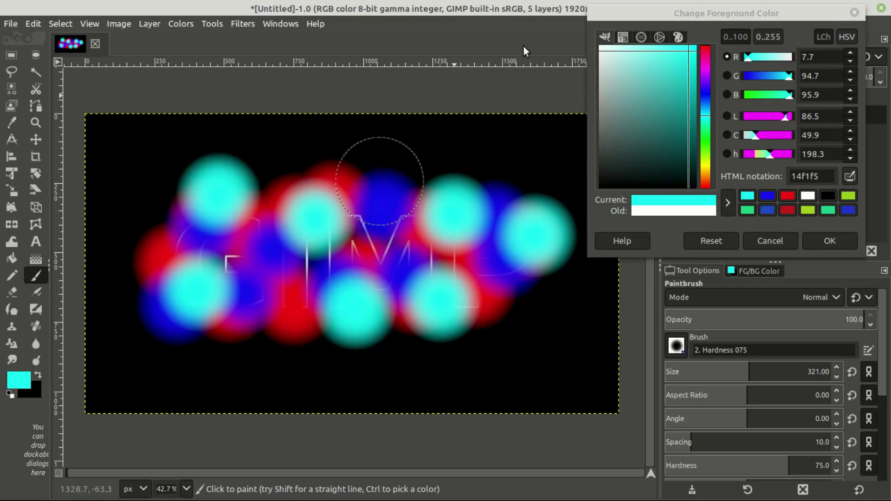
Switch to green 20f514 and add blobs across the letters from far left to right
click(706, 142)
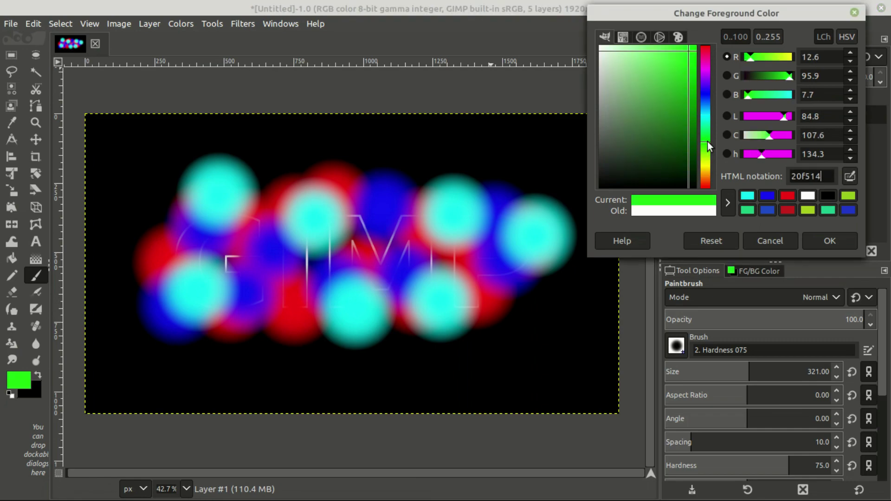
click(404, 238)
click(262, 258)
click(177, 234)
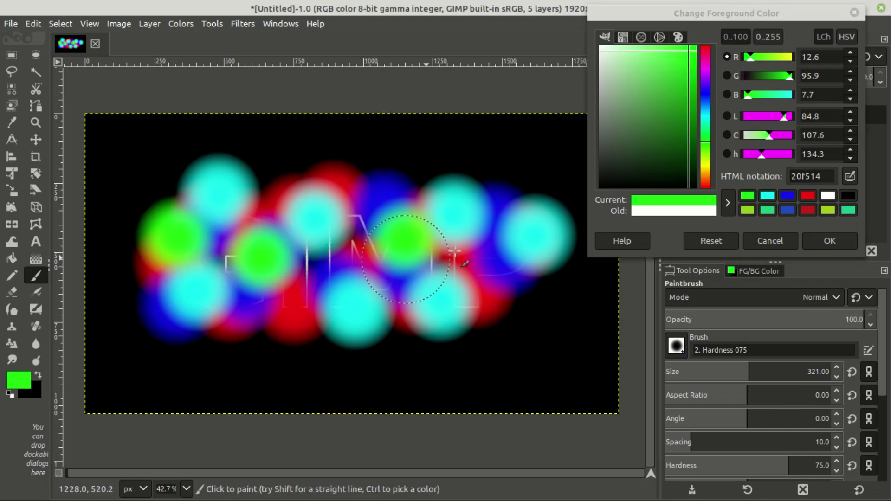
click(485, 257)
click(335, 249)
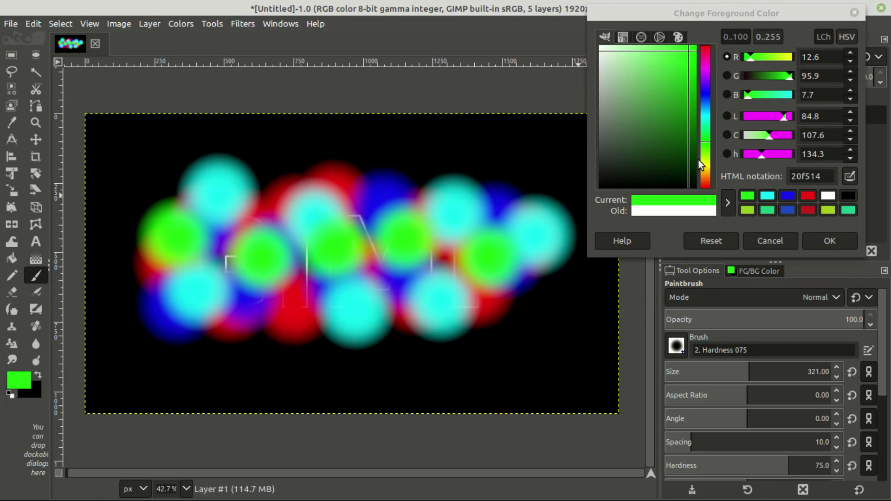
Switch to yellow ebf514, scatter dabs across the blob layer, and close the colour picker
click(705, 163)
click(300, 301)
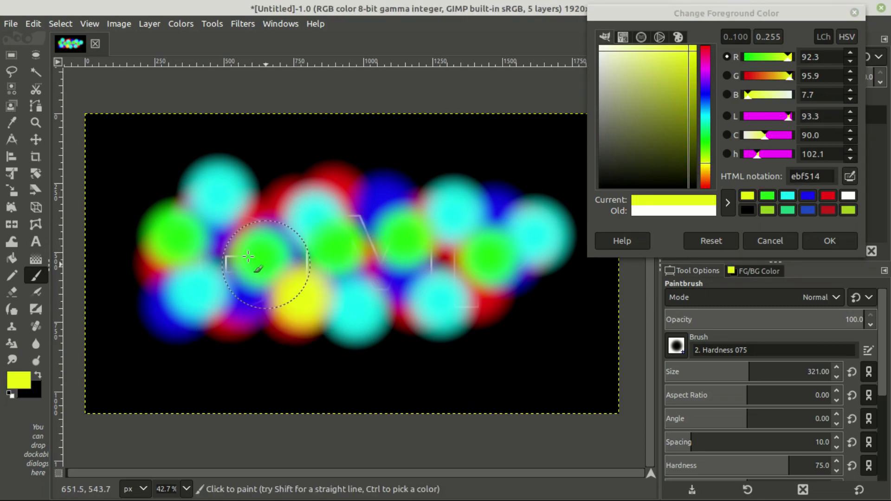
click(211, 223)
click(387, 192)
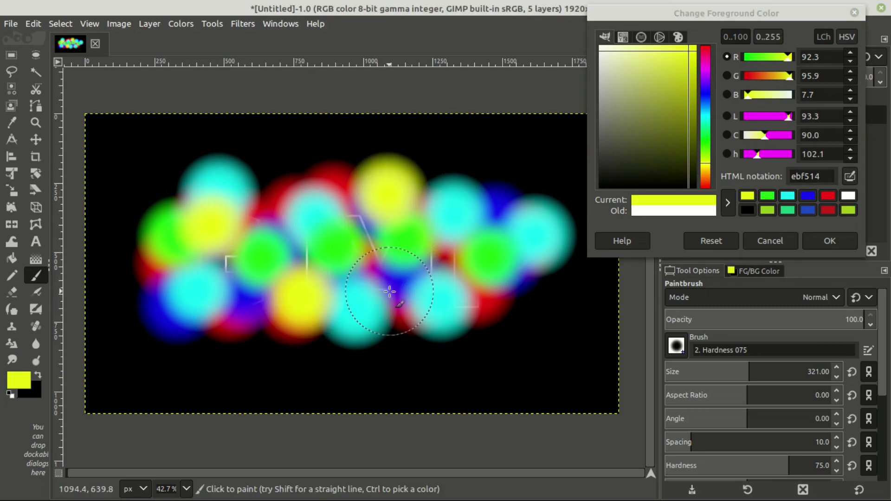
click(388, 294)
click(442, 263)
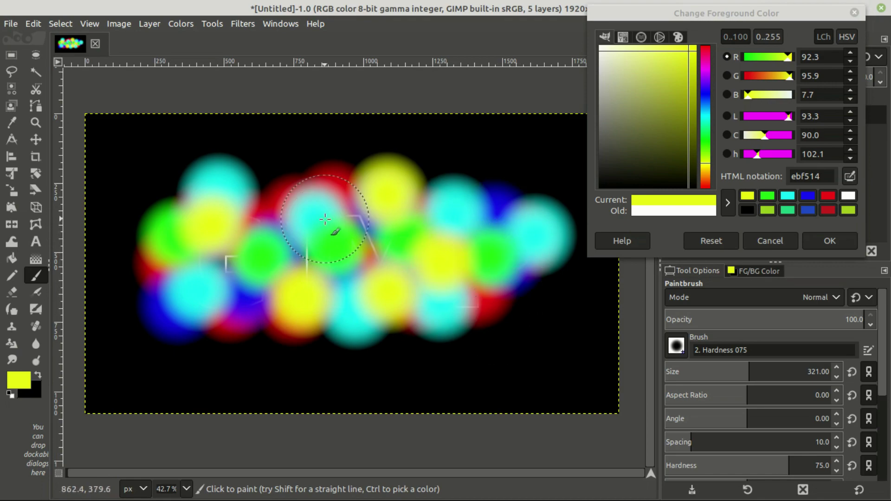
click(326, 214)
click(264, 200)
click(231, 275)
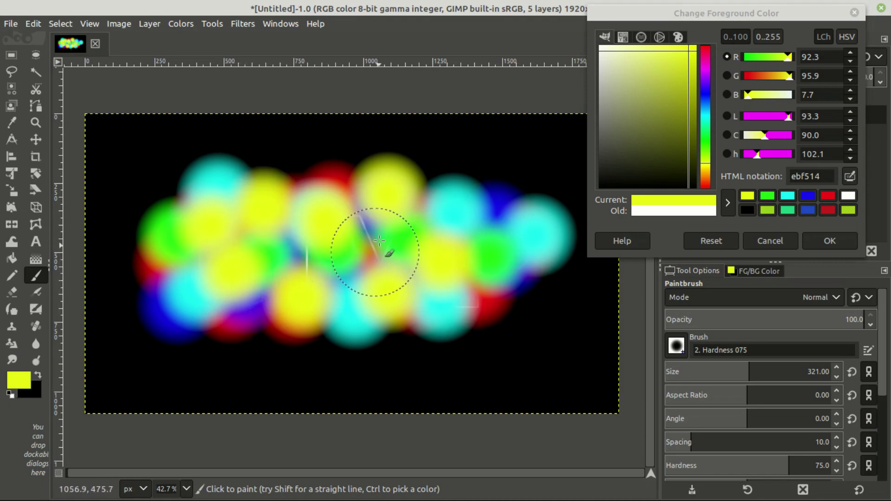
click(371, 232)
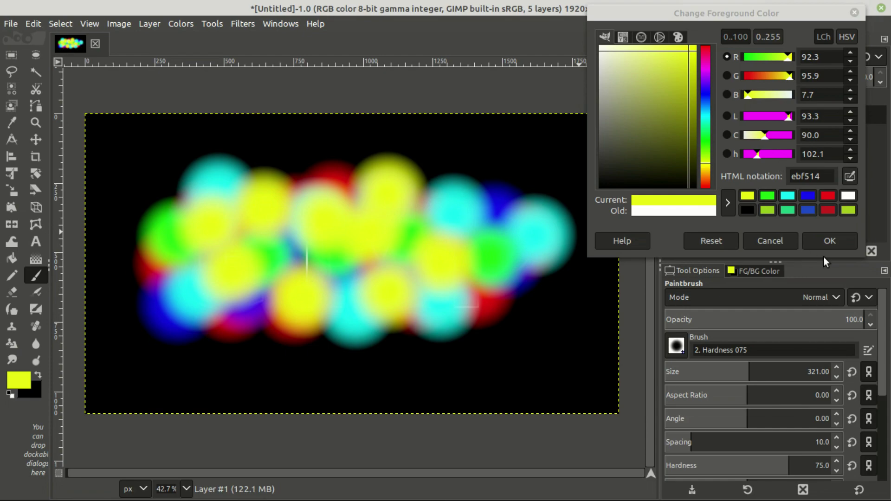
click(827, 241)
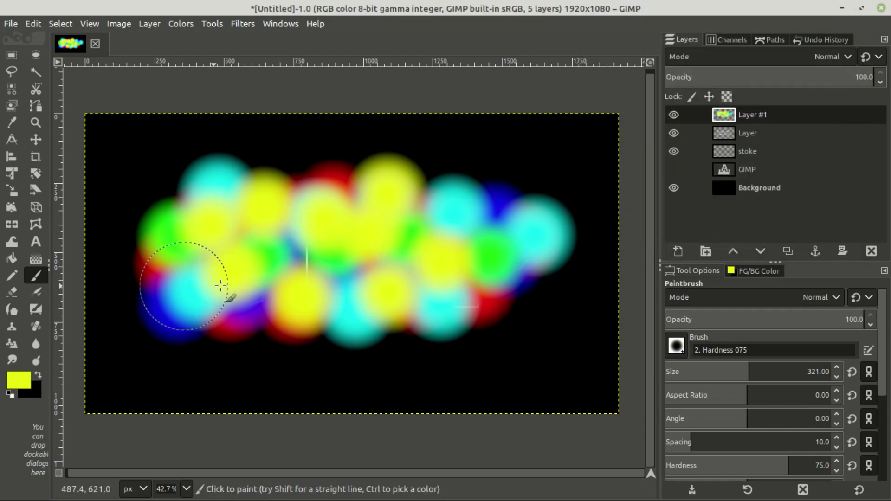
Select Layer #1 and apply a Gaussian Blur of size 6 to the colour blobs
click(36, 140)
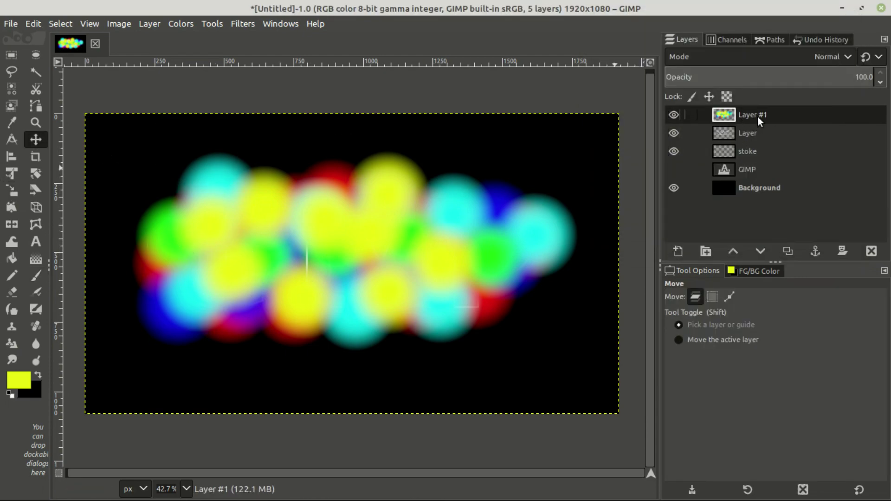
click(744, 118)
click(246, 19)
mouse_move(252, 95)
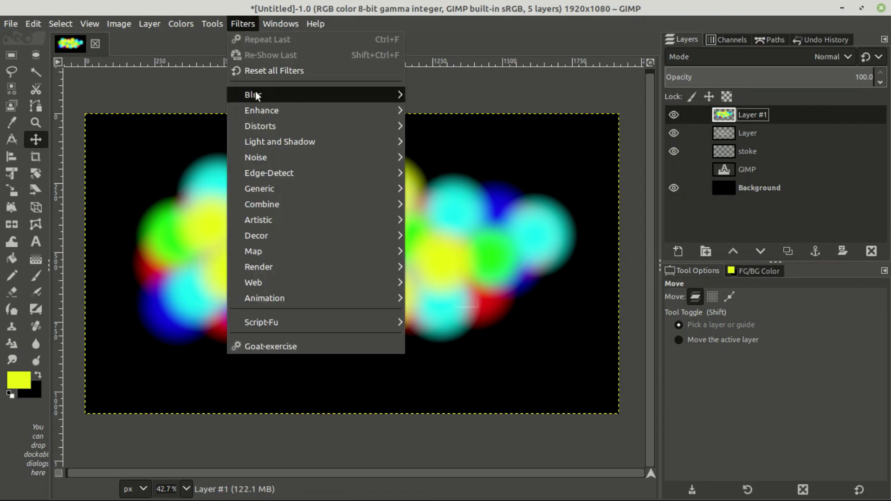
click(491, 101)
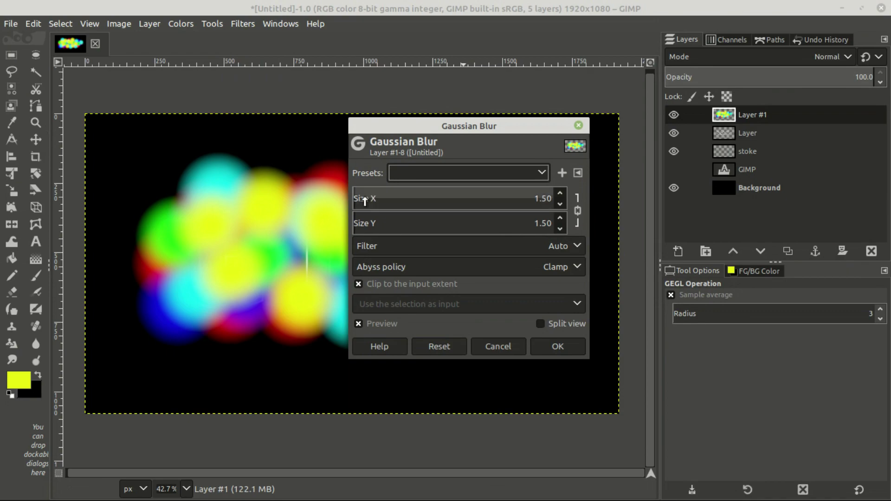
click(360, 199)
drag(442, 130, 624, 86)
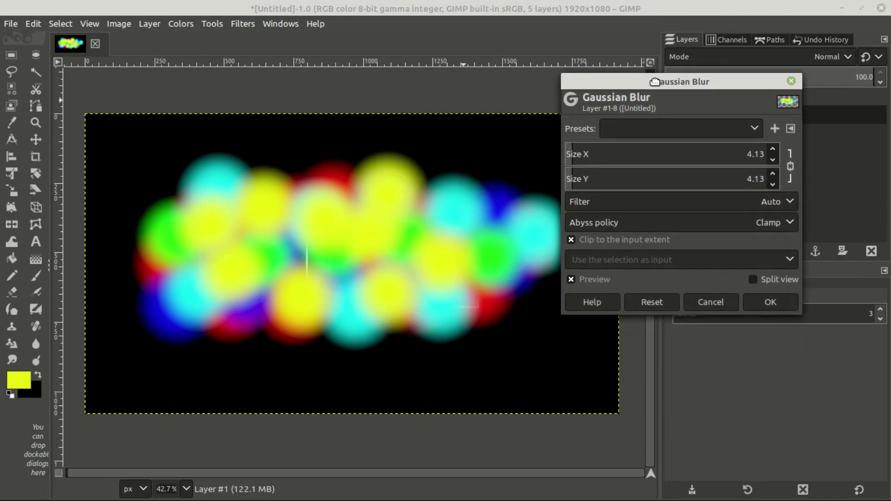
click(548, 156)
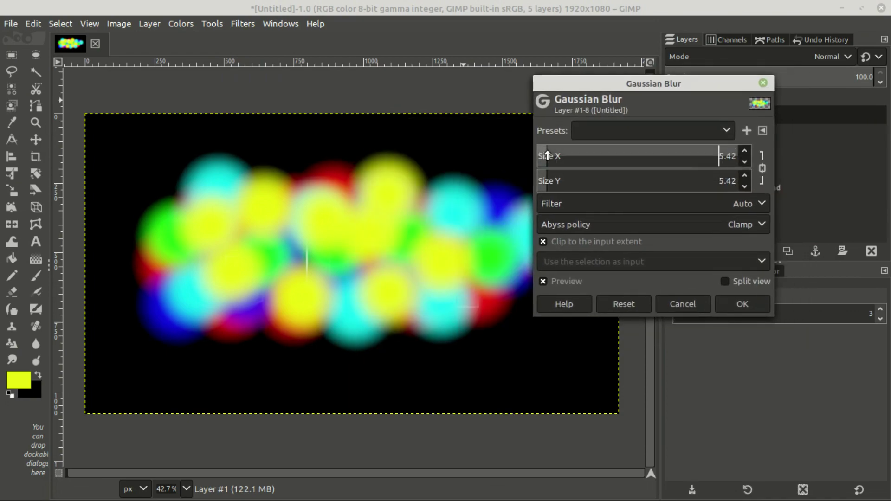
drag(548, 156, 548, 155)
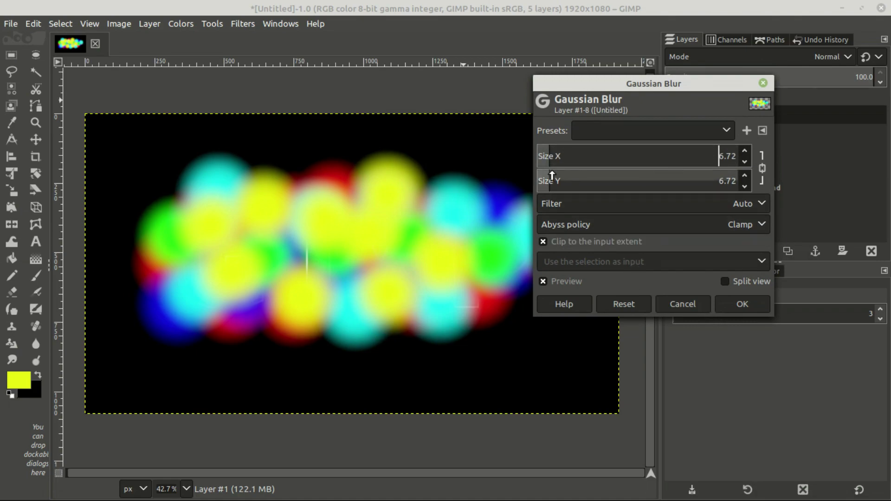
text(6)
key(Return)
click(742, 305)
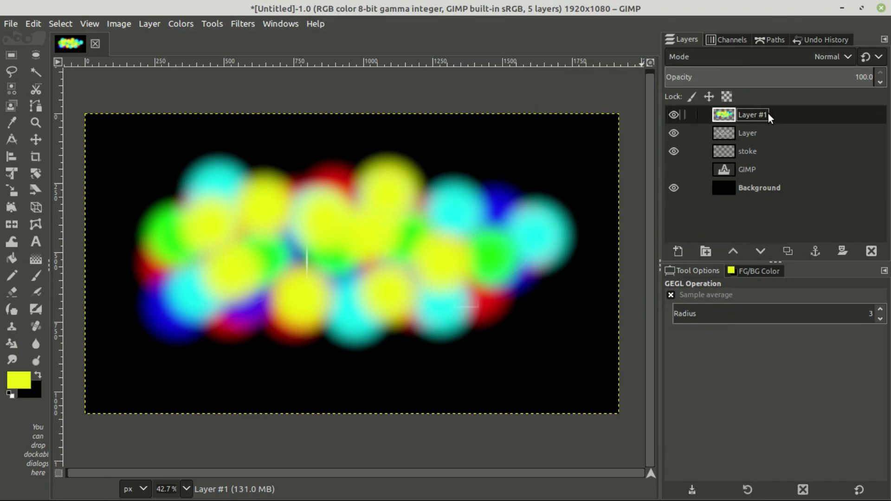
Switch Layer #1 to HSL Color blending and pan around to inspect the tinted outline
click(703, 58)
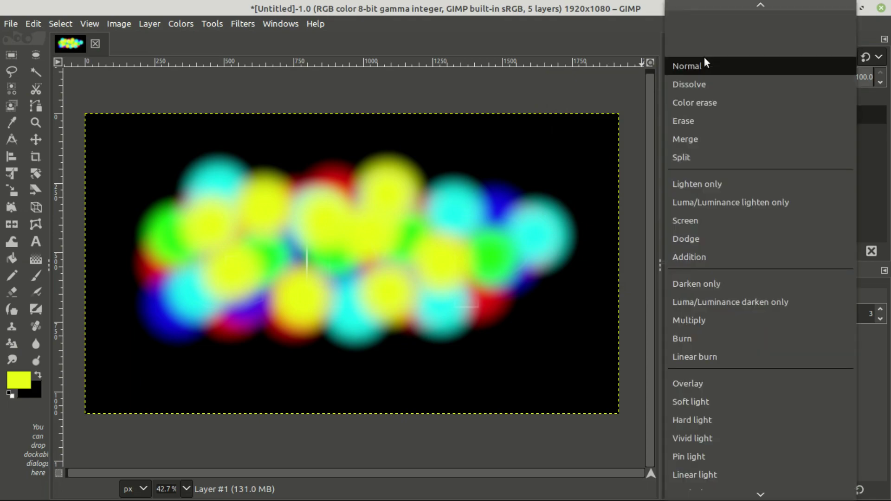
scroll(744, 431, down, 3)
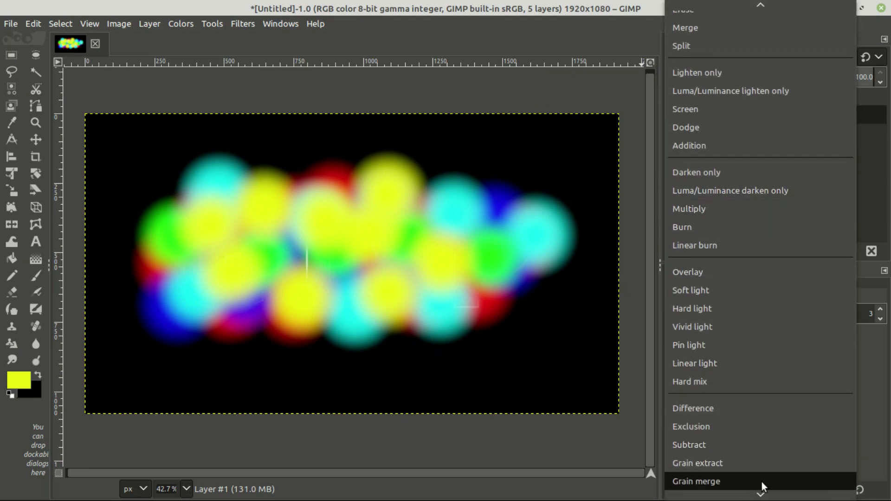
scroll(756, 463, down, 5)
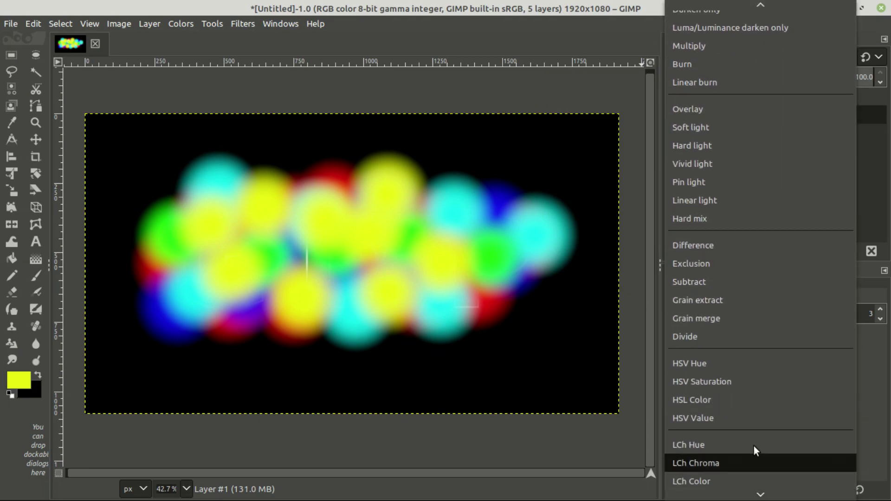
click(729, 401)
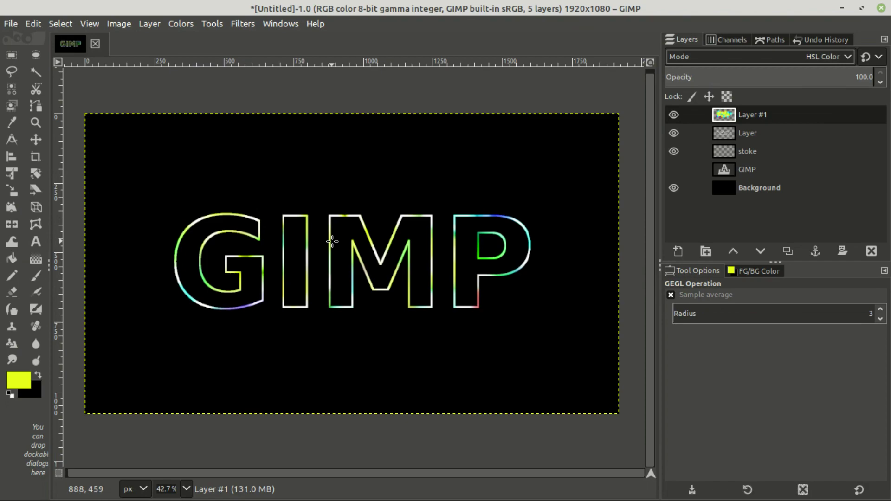
scroll(333, 241, up, 2)
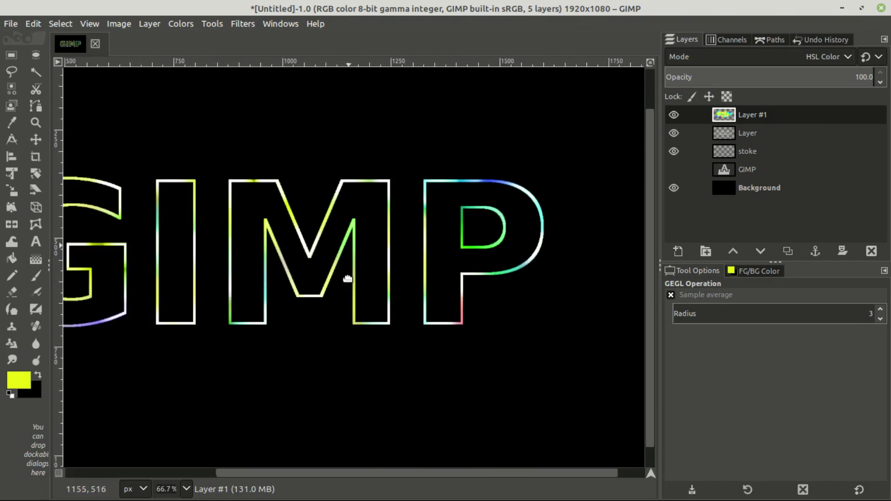
mouse_move(213, 245)
mouse_down()
mouse_move(445, 227)
mouse_move(447, 238)
mouse_up()
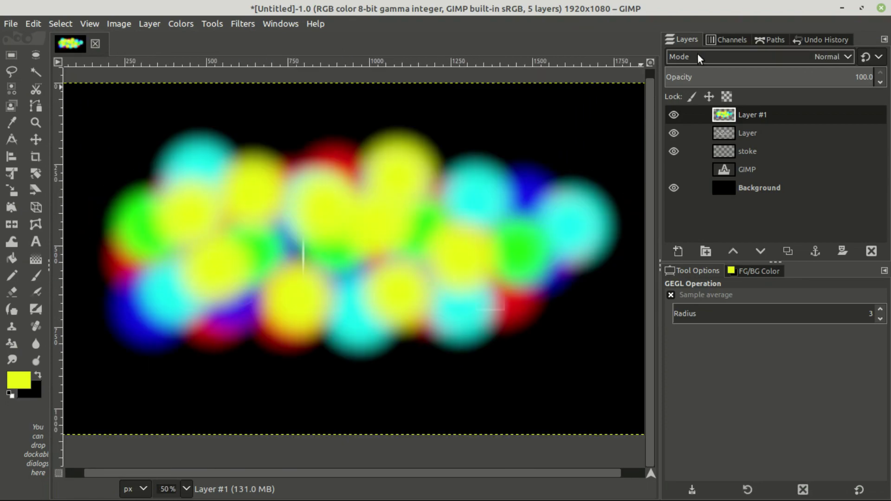
click(697, 54)
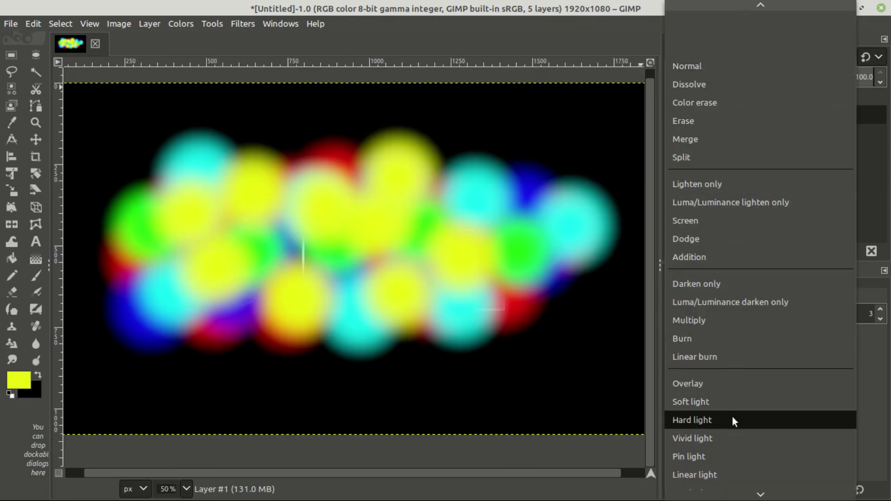
Change Layer #1's blending mode to Multiply
click(712, 320)
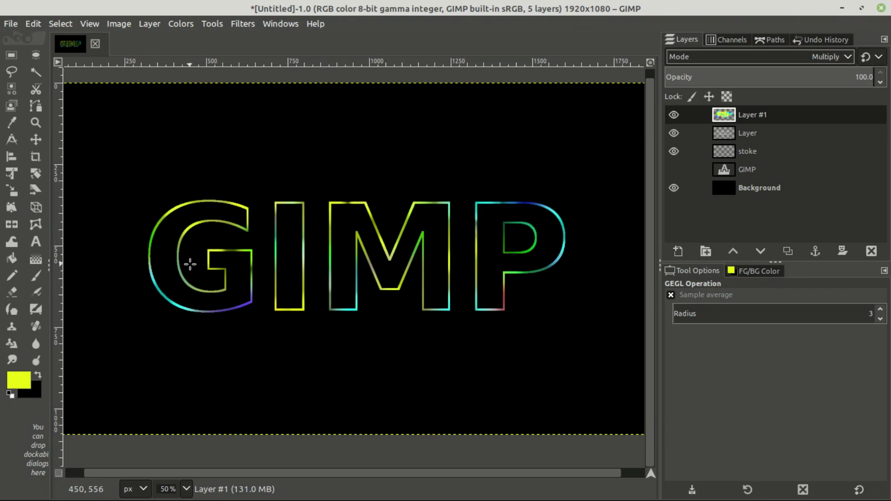
Export the image to the Desktop as Untitled.jpg in JPEG format at quality 90
click(10, 23)
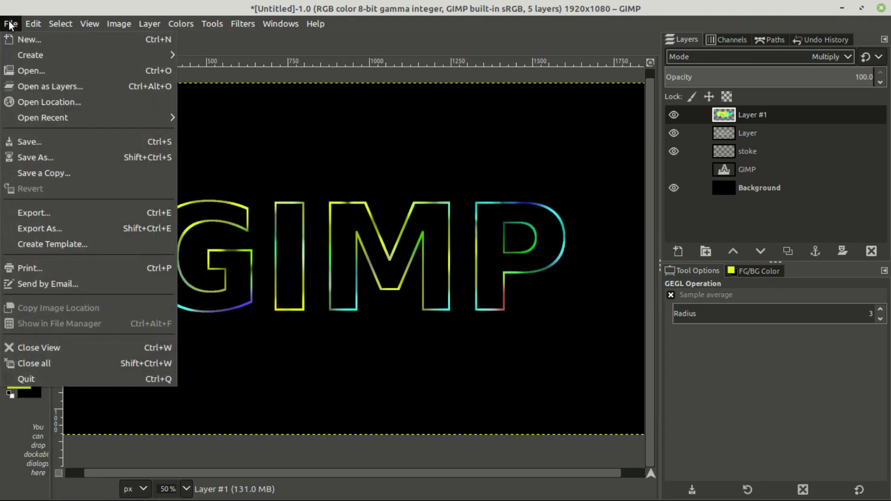
click(19, 214)
click(114, 183)
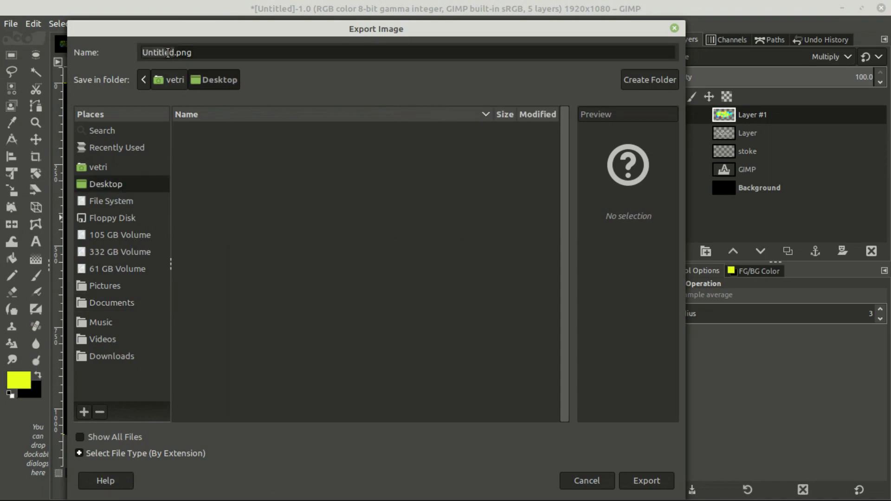
click(79, 454)
scroll(191, 410, down, 2)
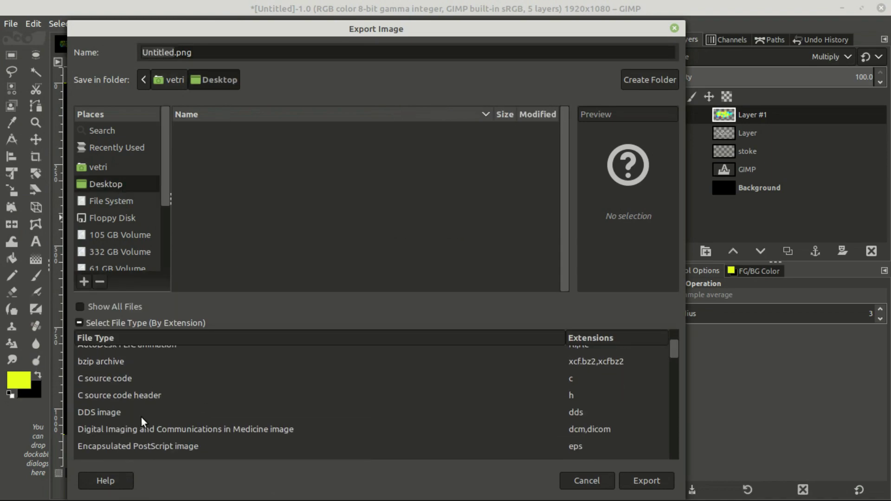
scroll(141, 416, down, 5)
click(110, 439)
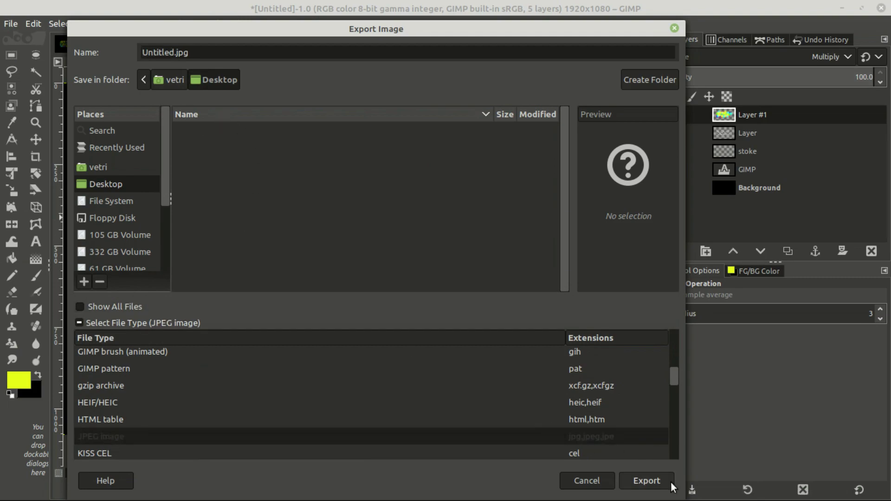
click(648, 483)
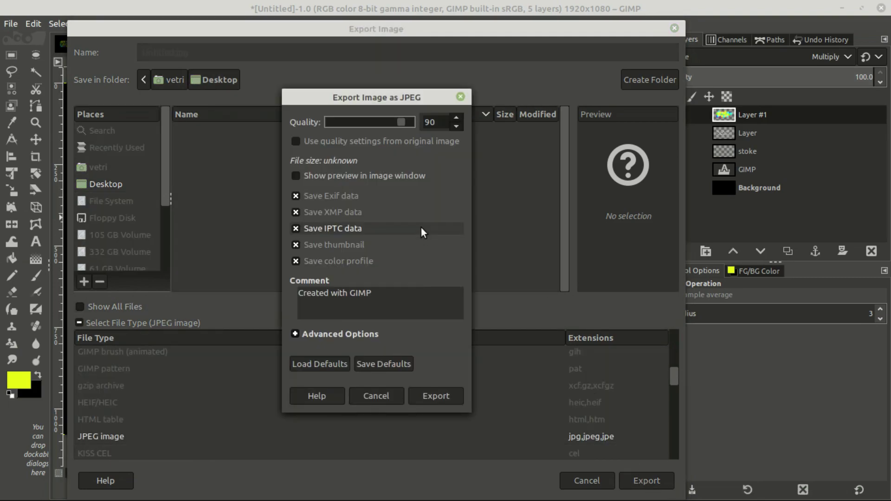
click(439, 395)
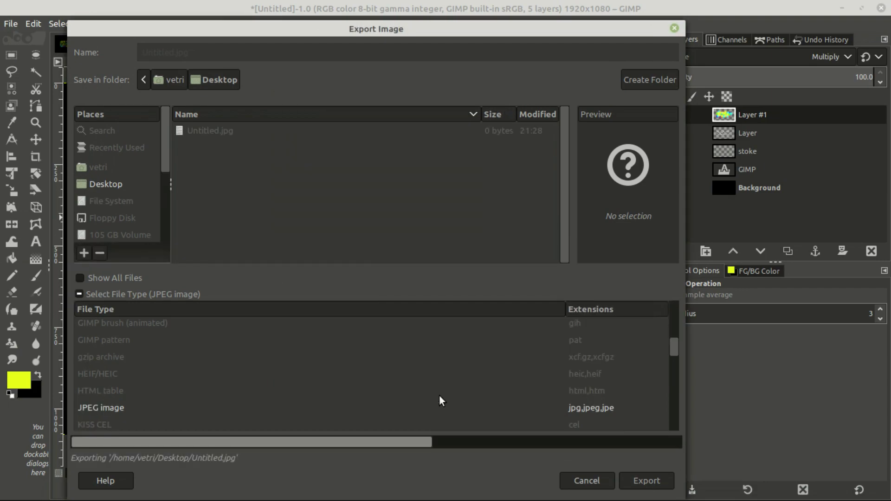
Open the exported Untitled.jpg from the desktop in Image Viewer at full screen
click(841, 8)
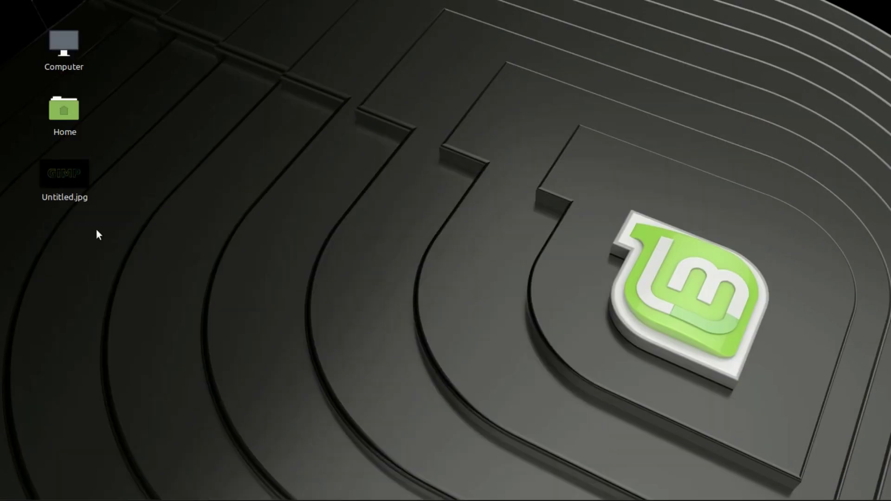
double_click(66, 174)
key(F11)
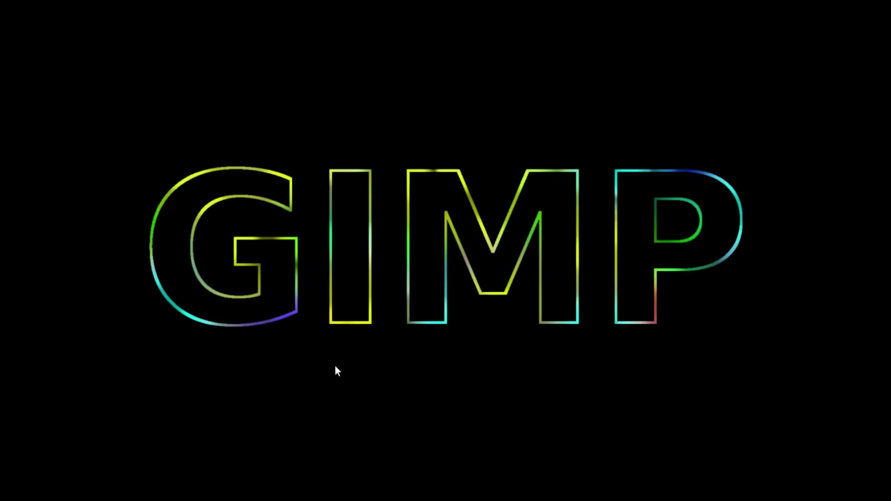